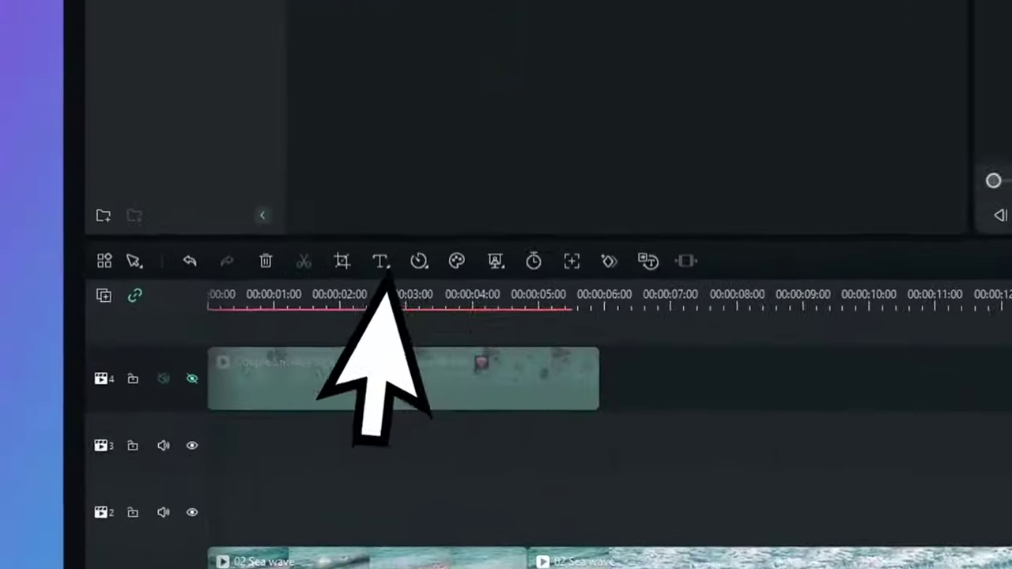
Apply a title preset and place the curved arrow sticker over the beach clip
left_click(339, 261)
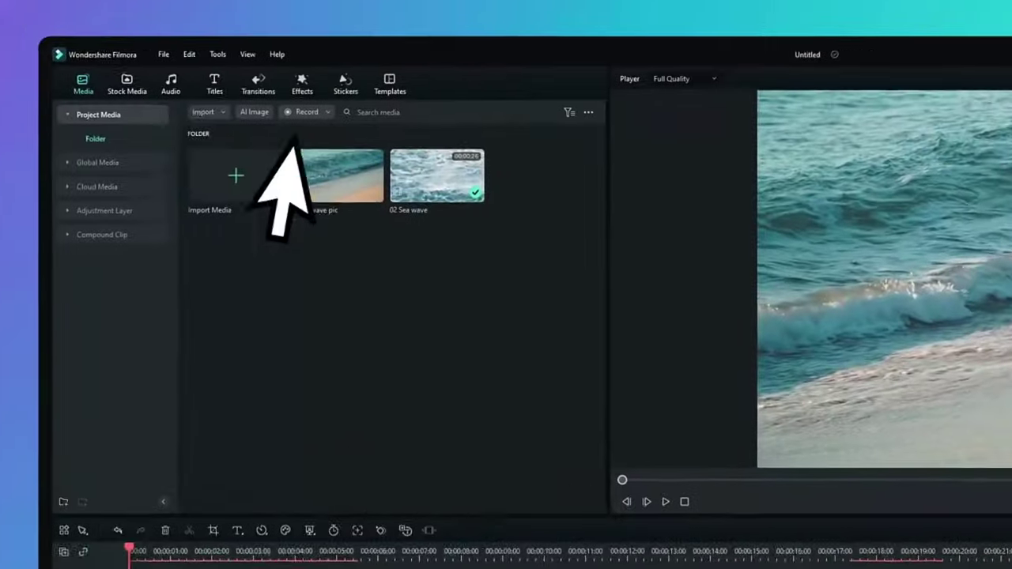
left_click(215, 87)
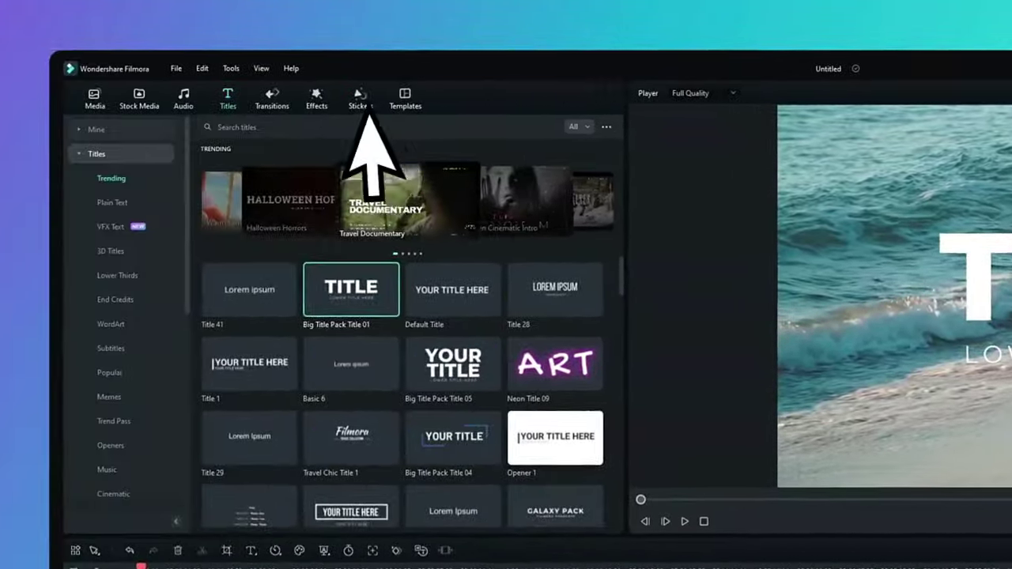
left_click(360, 101)
left_click_drag(469, 379, 930, 431)
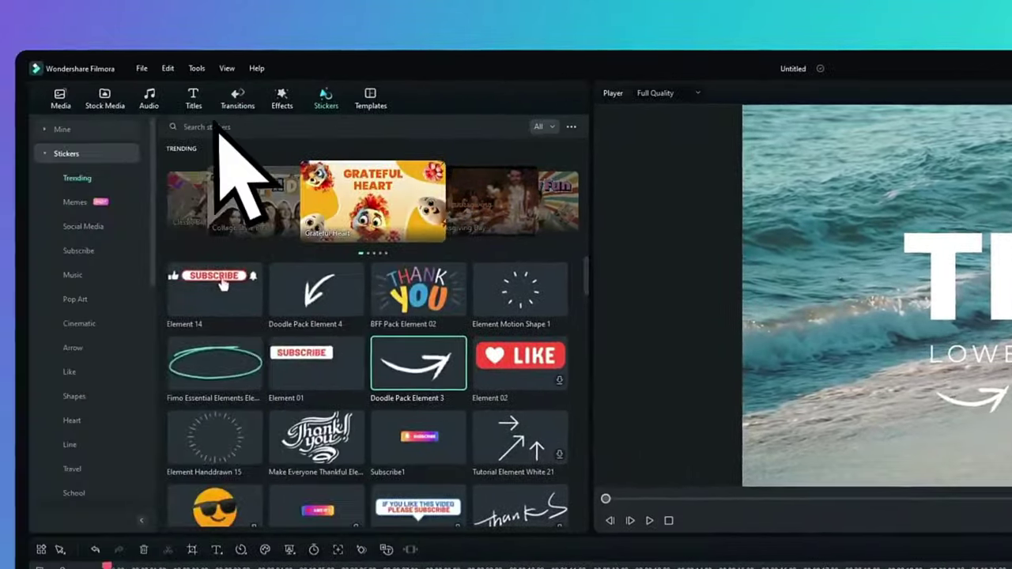
Add a music track from the audio library to the timeline and play back the edit
left_click(148, 99)
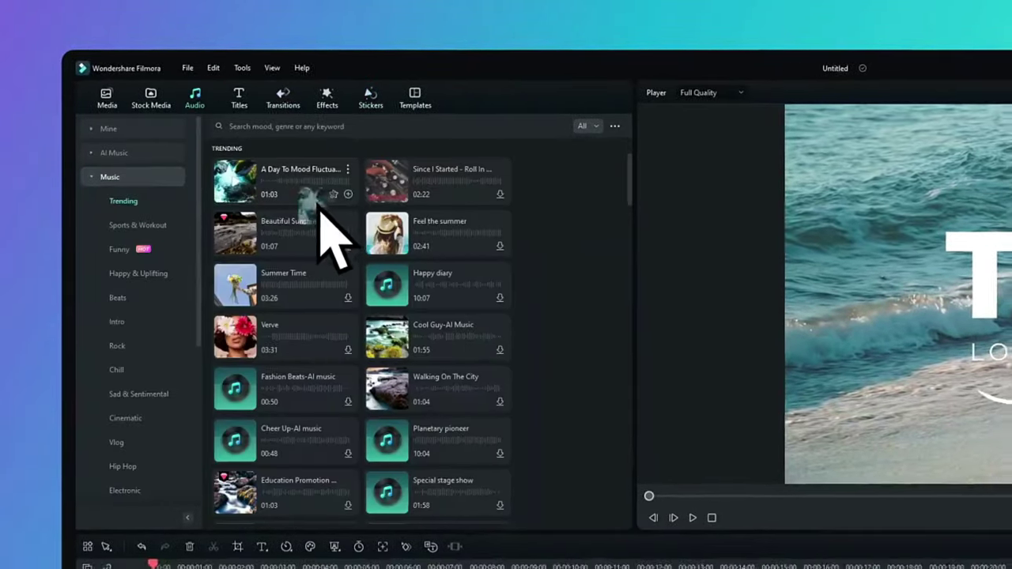
left_click_drag(267, 213, 299, 568)
key("space")
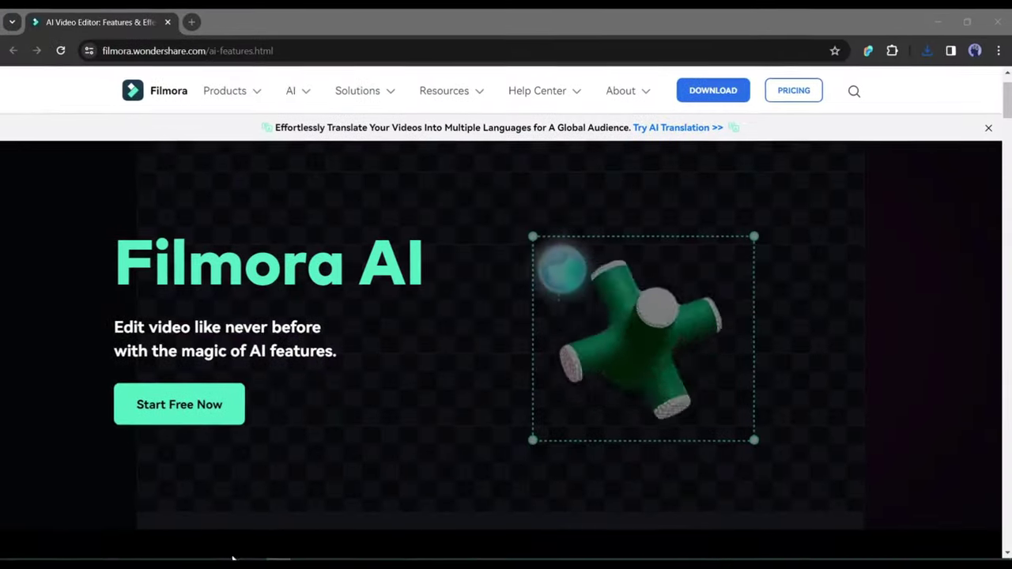
scroll(450, 324, "down", 1)
scroll(450, 318, "down", 7)
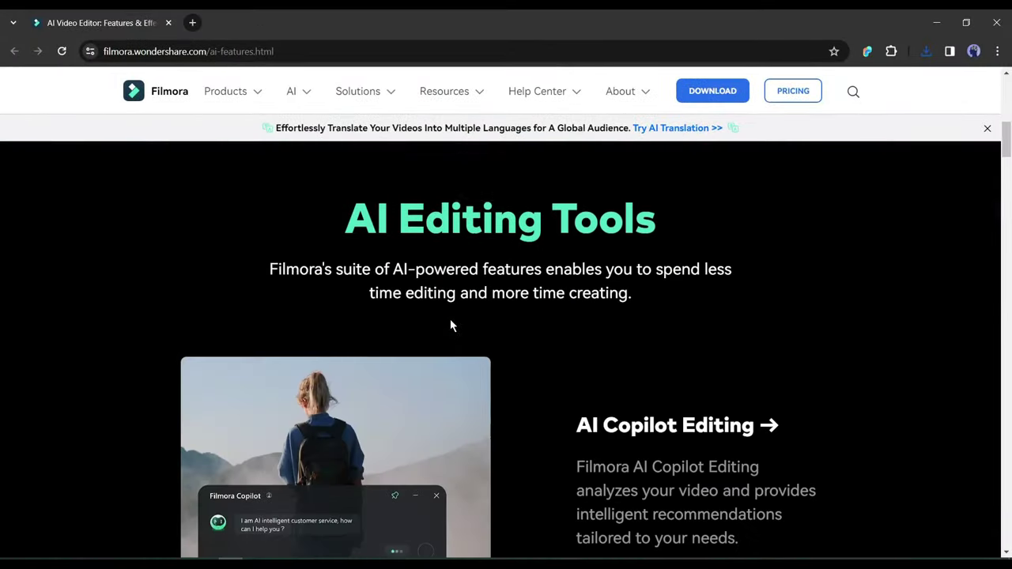
scroll(578, 329, "down", 5)
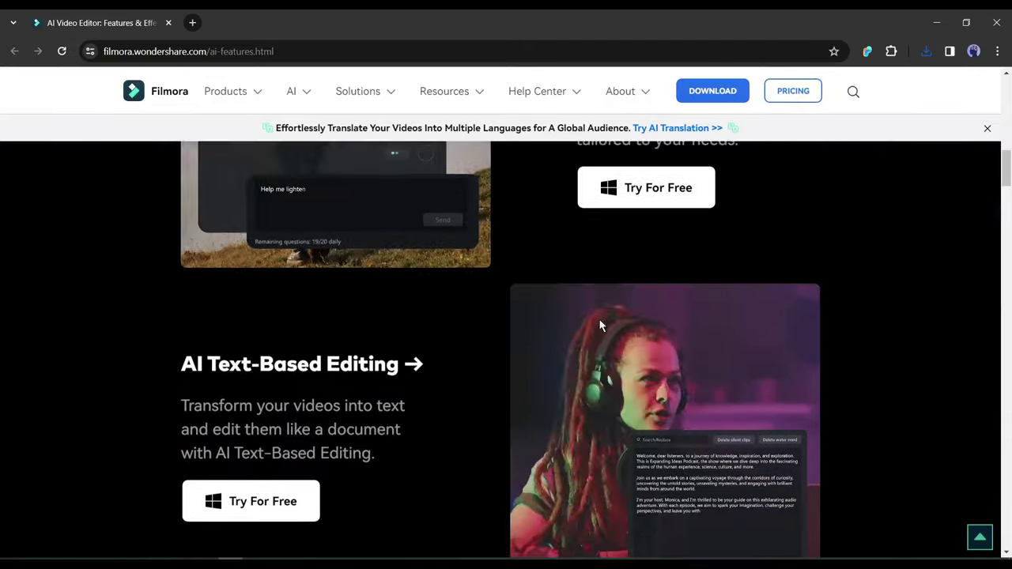
scroll(454, 305, "down", 8)
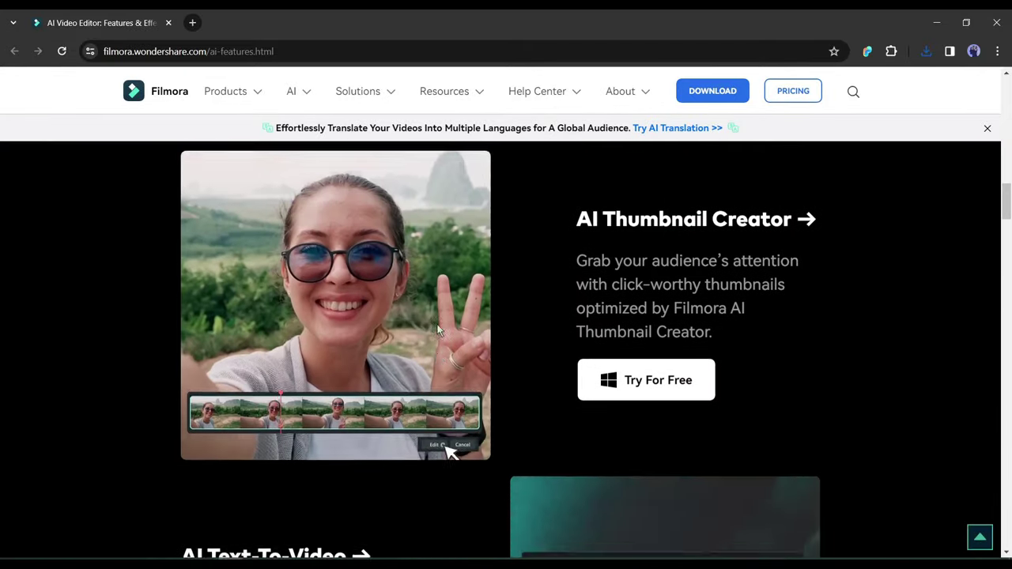
scroll(426, 328, "down", 6)
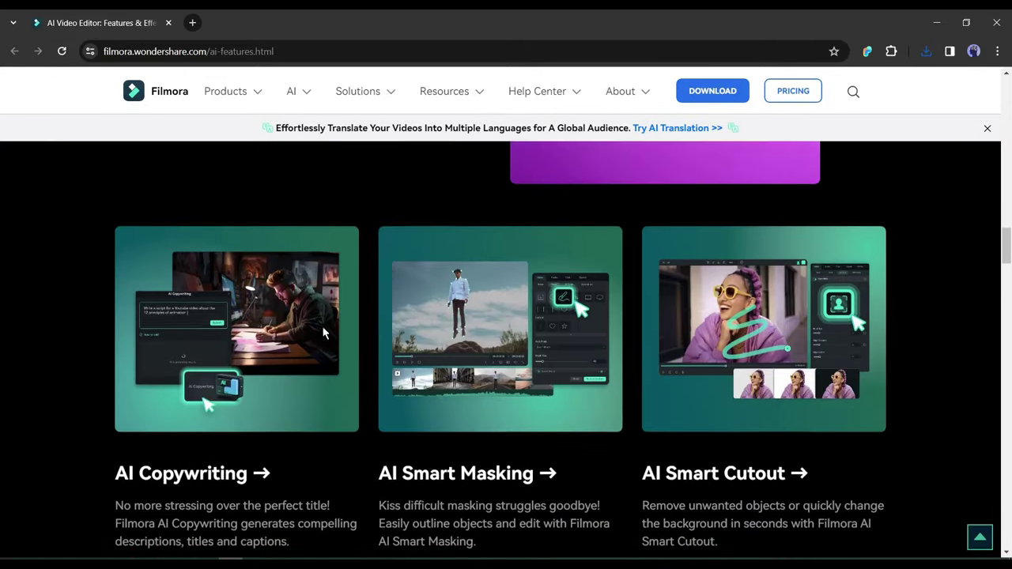
scroll(696, 336, "down", 5)
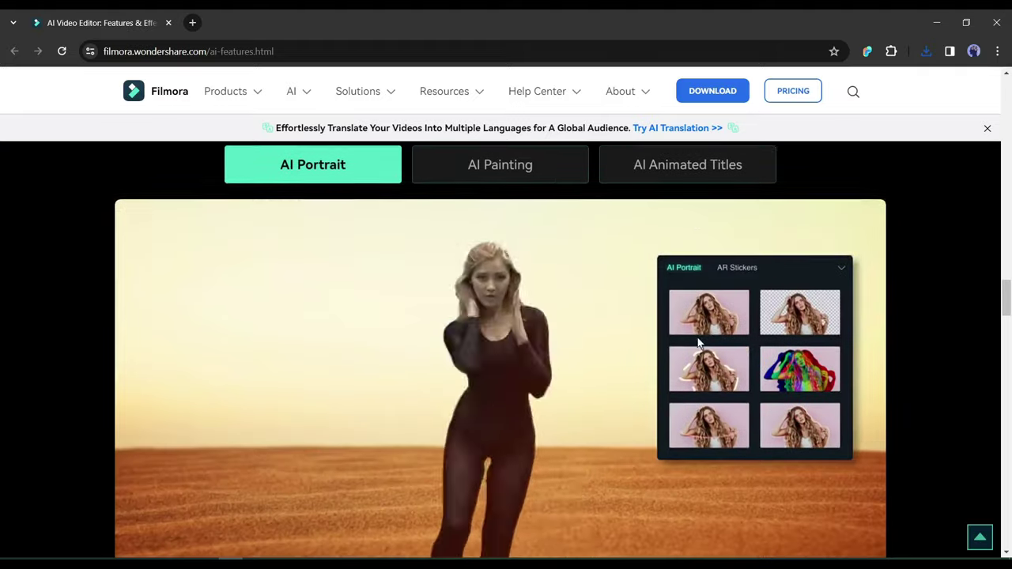
scroll(546, 269, "up", 1)
left_click(538, 245)
scroll(553, 264, "down", 2)
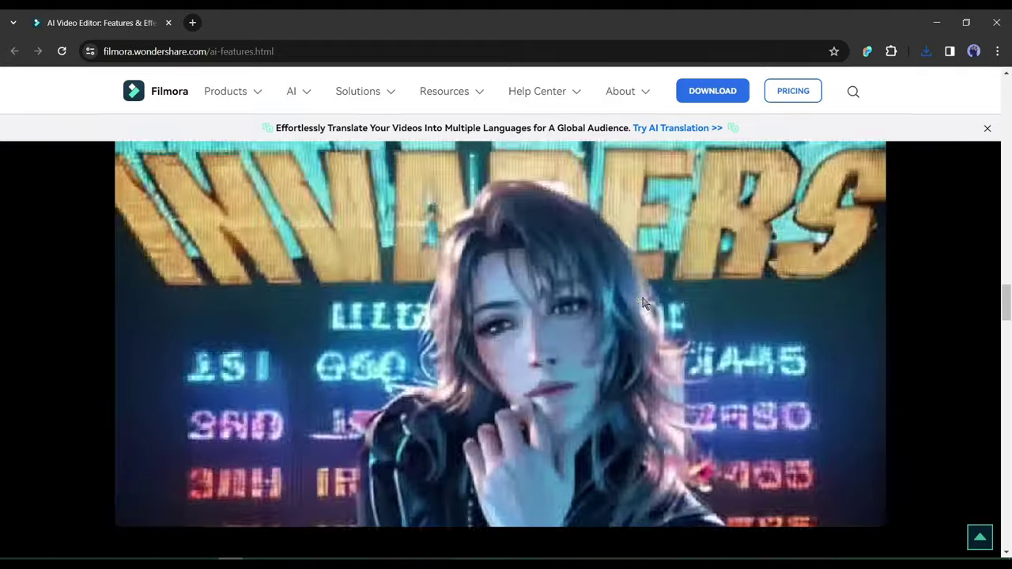
scroll(643, 299, "up", 3)
left_click(648, 295)
scroll(791, 292, "down", 8)
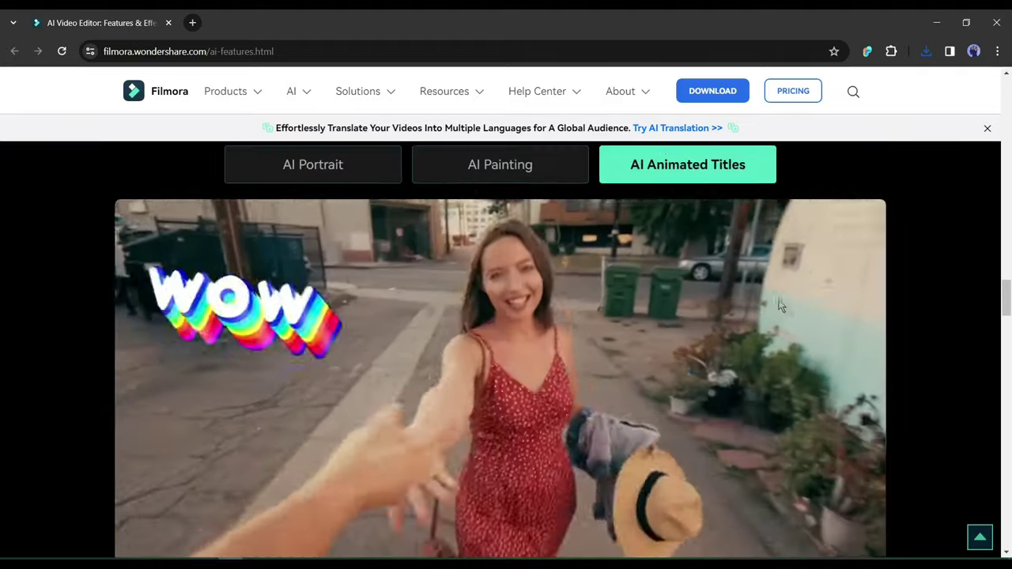
scroll(772, 306, "down", 12)
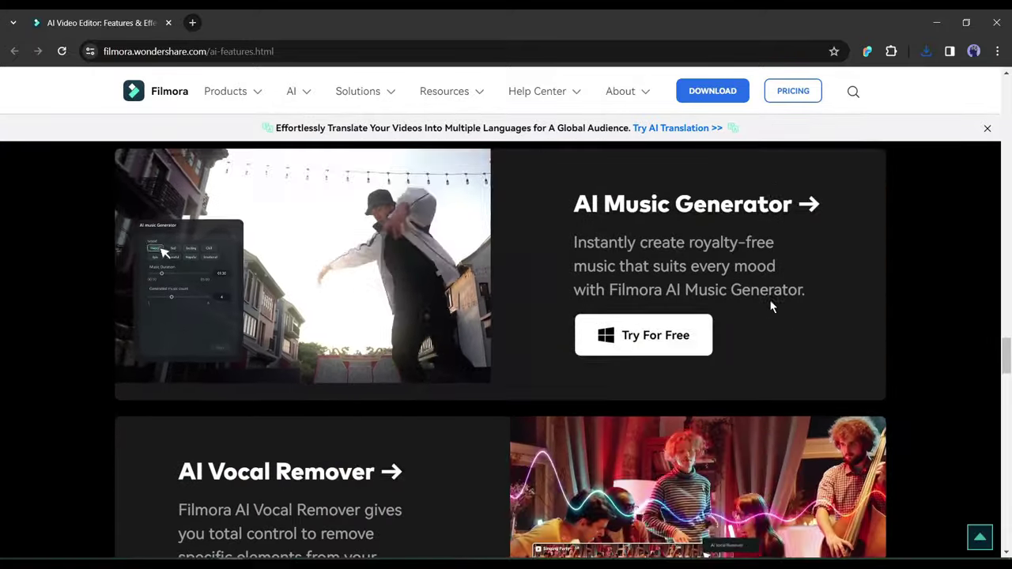
scroll(671, 313, "down", 15)
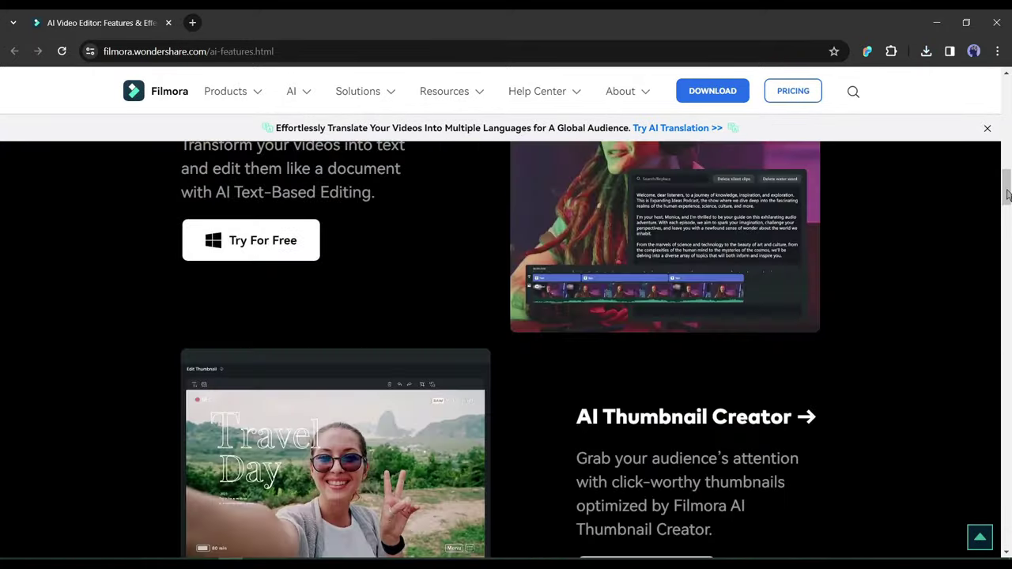
left_click_drag(1006, 195, 1007, 79)
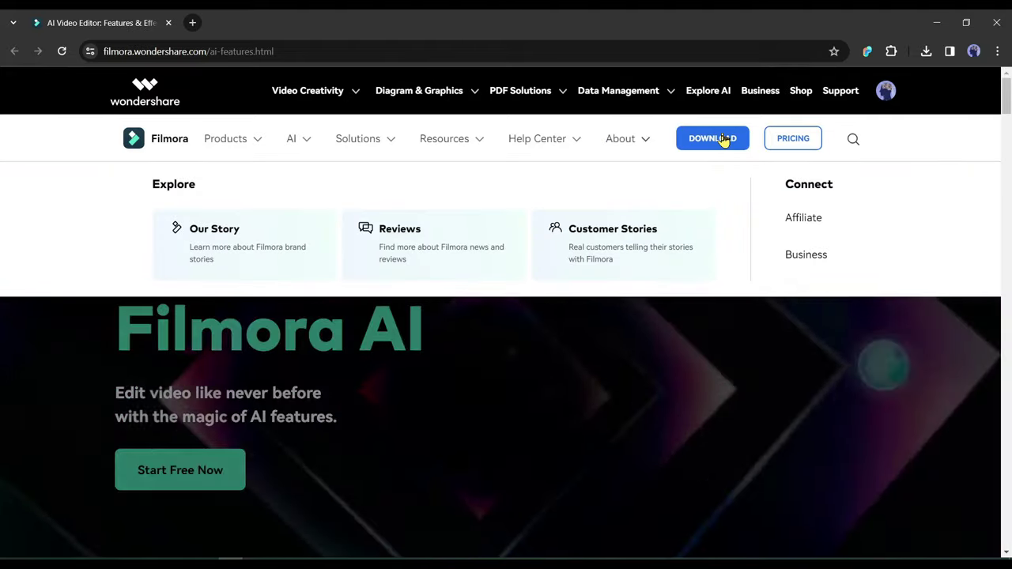
Download the Filmora installer, run the setup .exe, and close the installer window
left_click(715, 137)
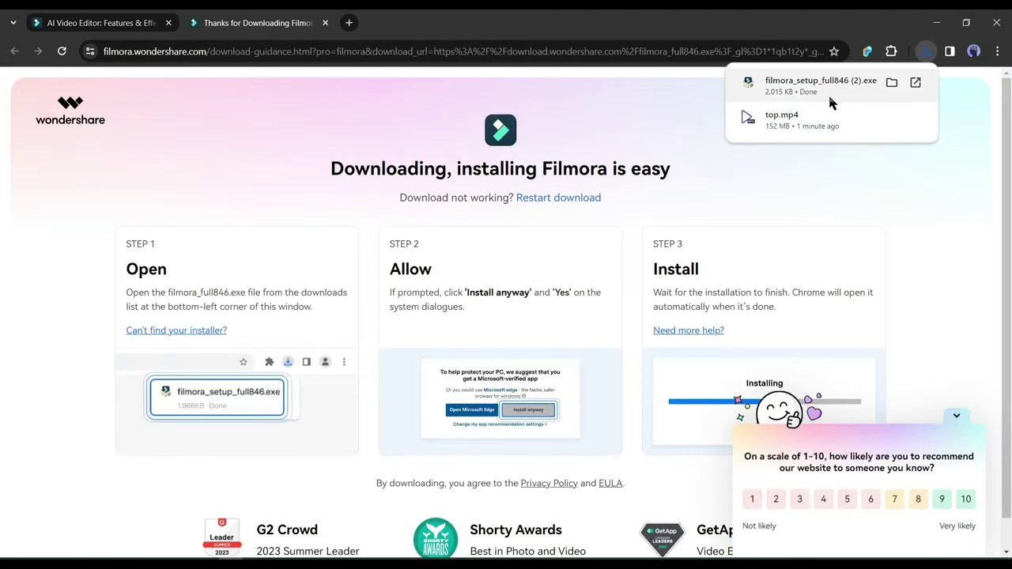
left_click(827, 93)
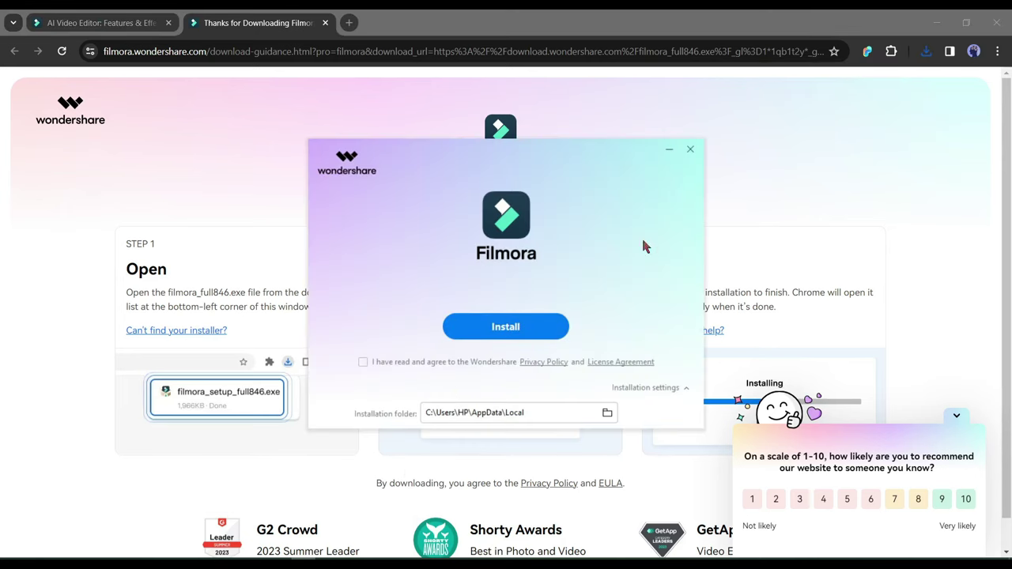
left_click(689, 150)
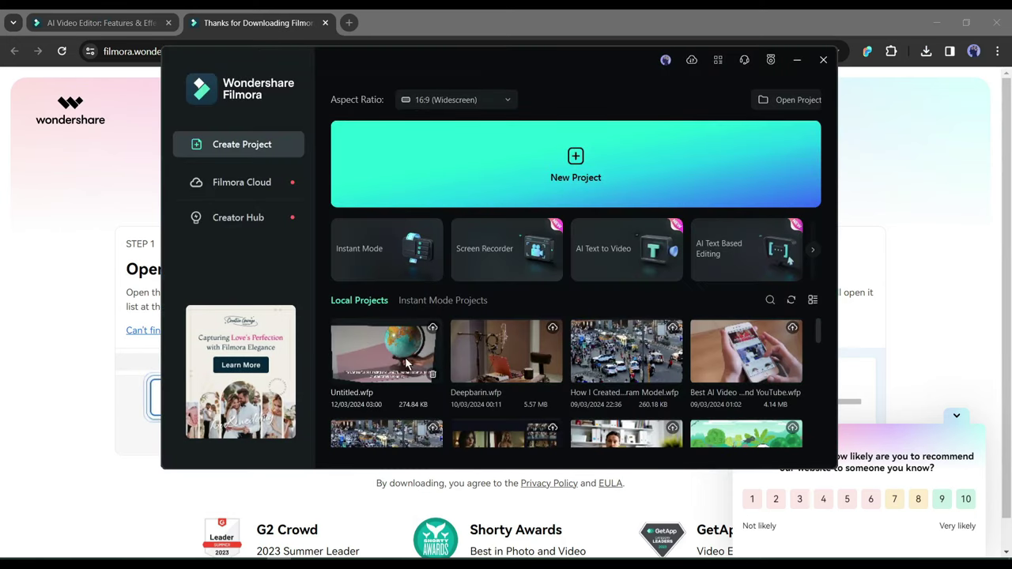
scroll(747, 372, "down", 3)
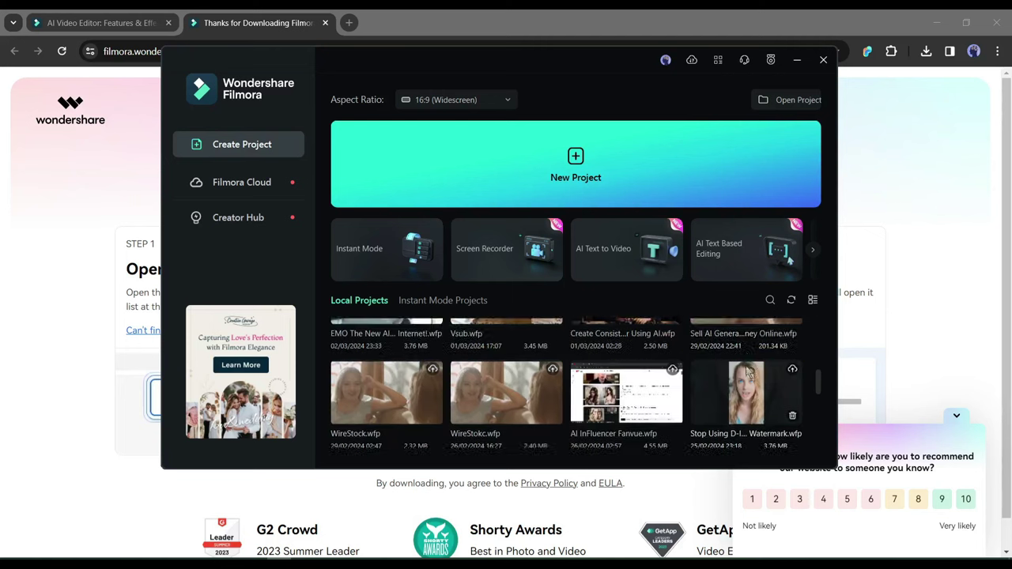
scroll(747, 371, "up", 6)
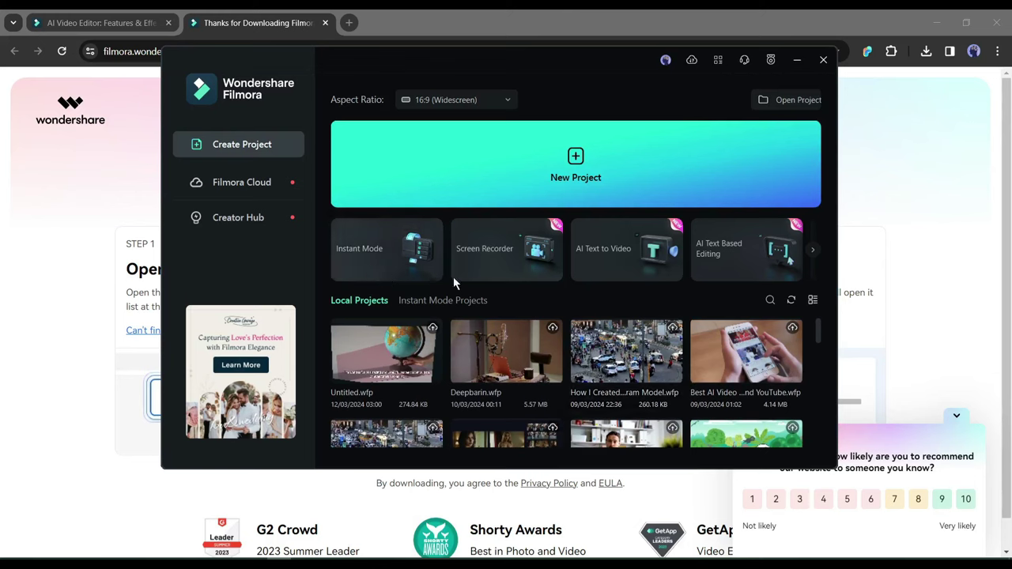
left_click(399, 247)
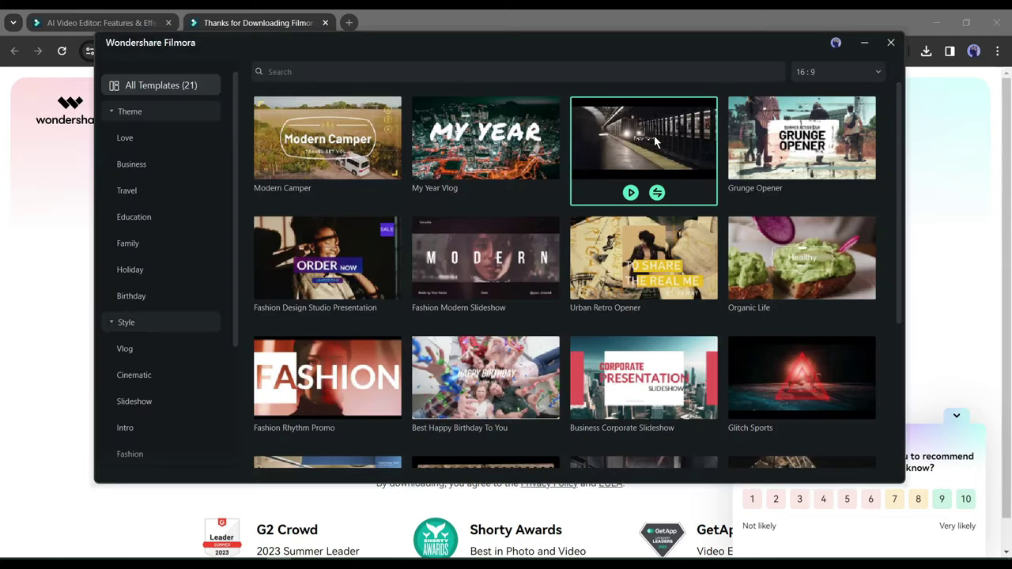
left_click(656, 192)
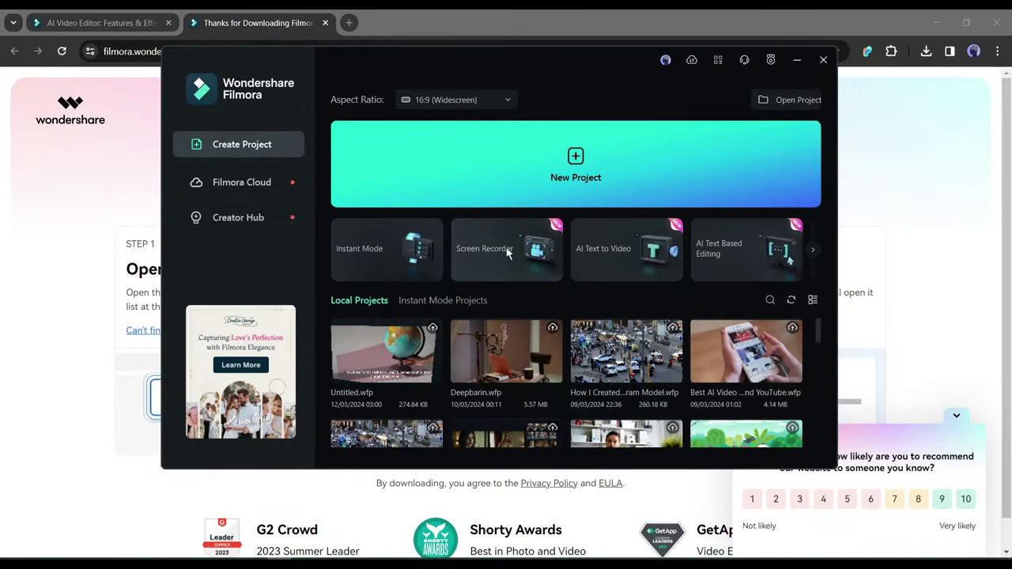
Page through the quick-start tools on the Create Project screen, then return to the first set
mouse_move(506, 247)
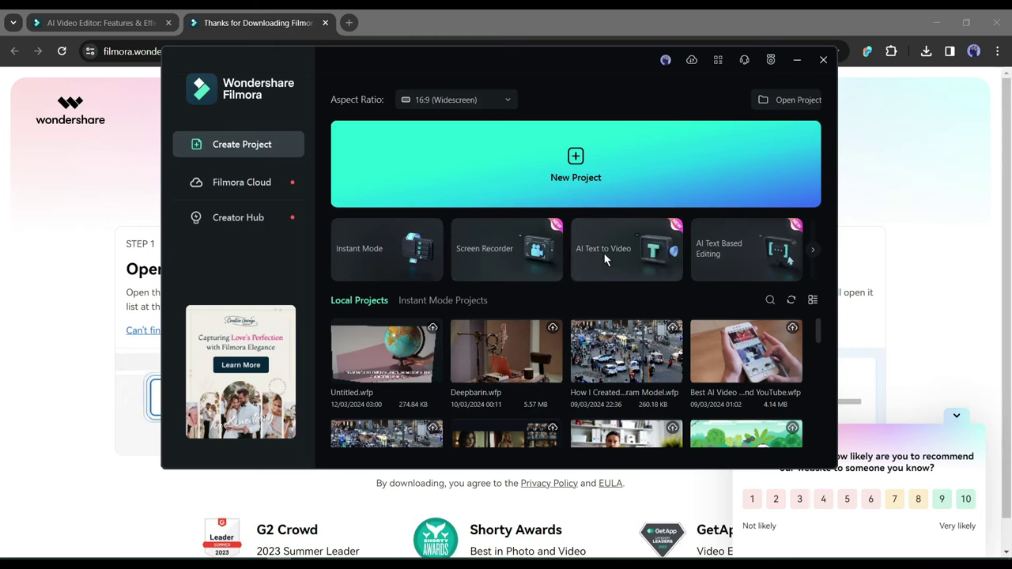
mouse_move(612, 251)
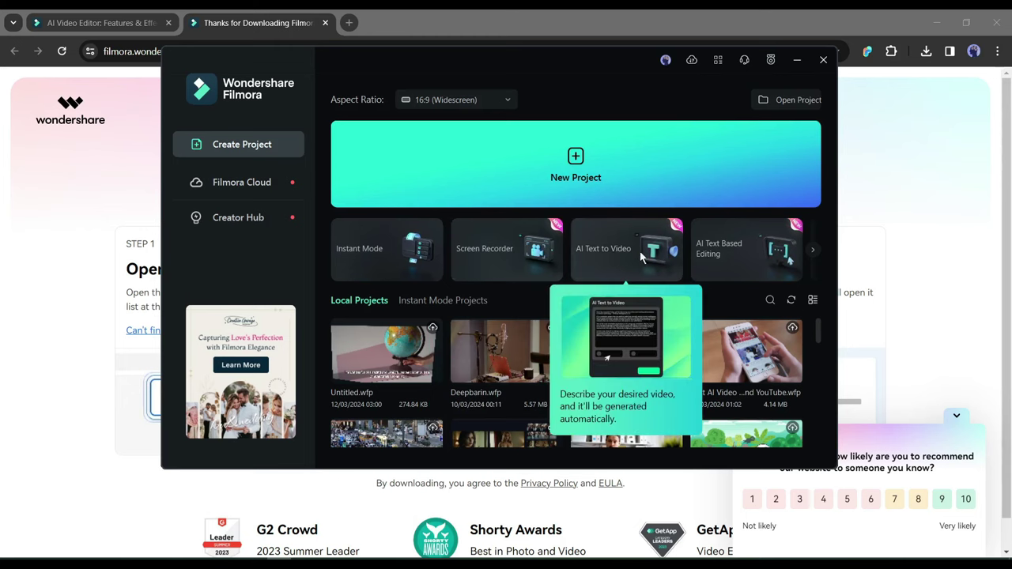
mouse_move(742, 242)
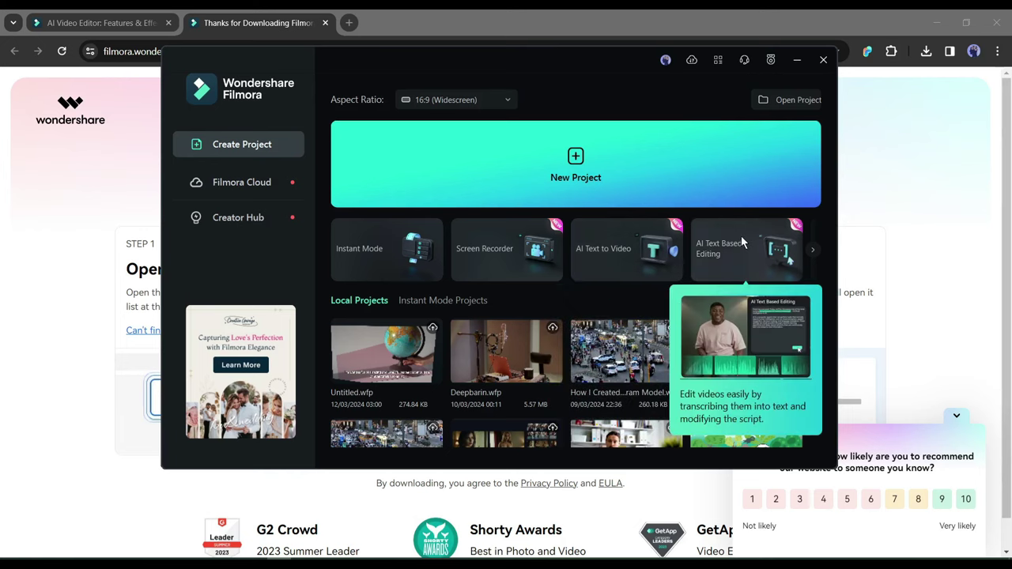
left_click(812, 250)
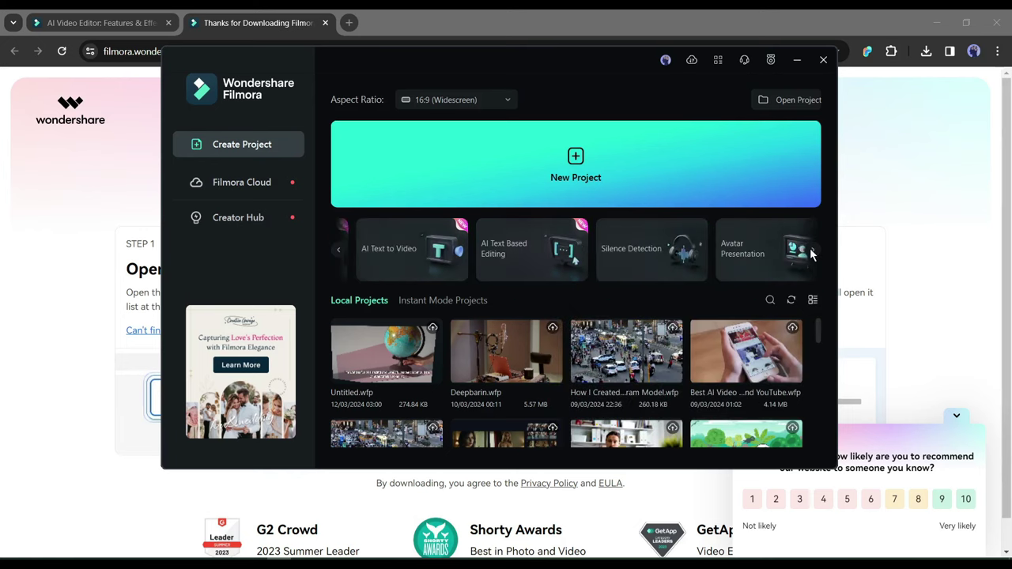
left_click(813, 250)
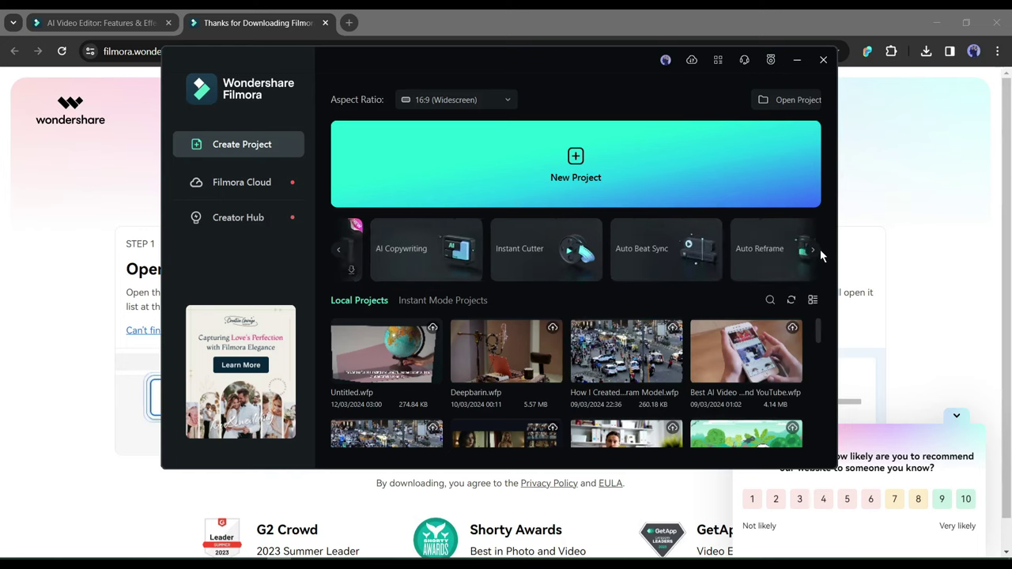
left_click(339, 251)
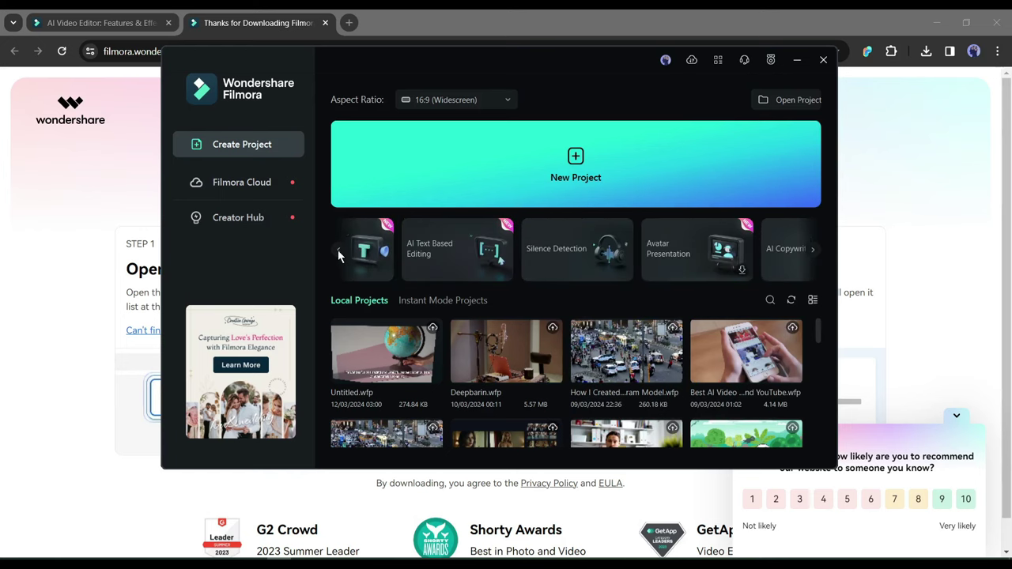
left_click(339, 251)
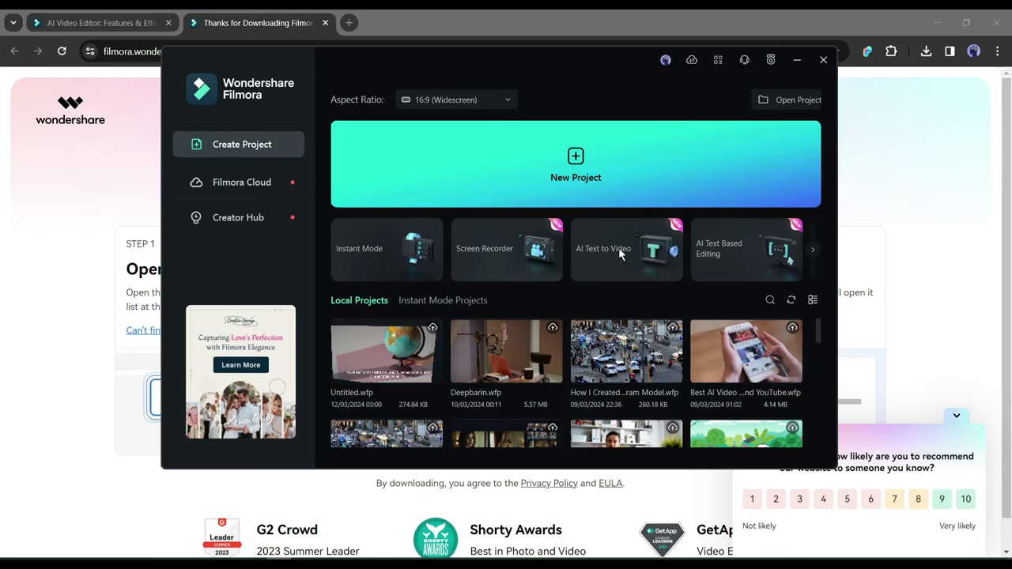
Start an AI-written script in AI Text to Video, keeping Informative/explanatory article as the type
left_click(621, 250)
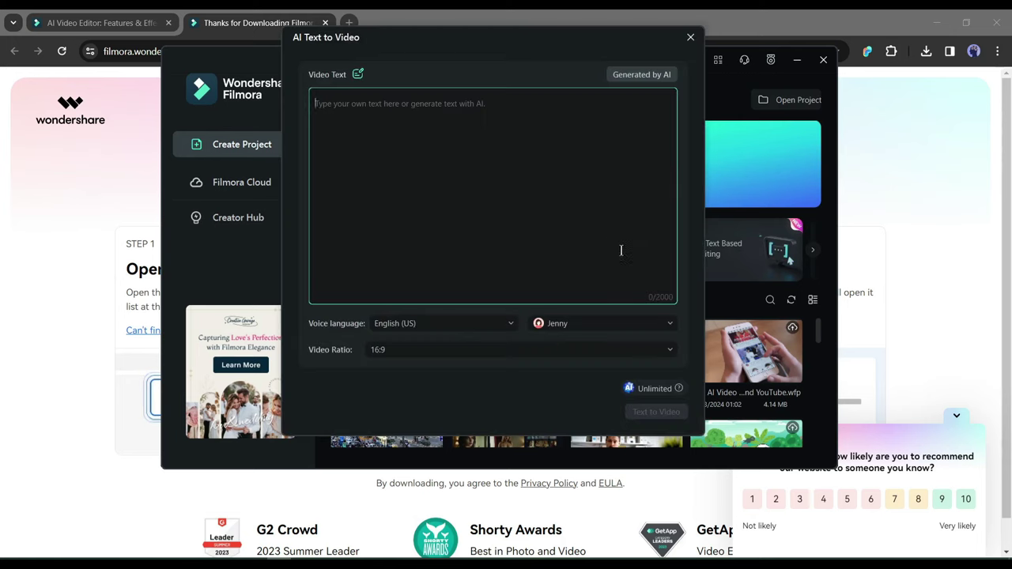
left_click(632, 77)
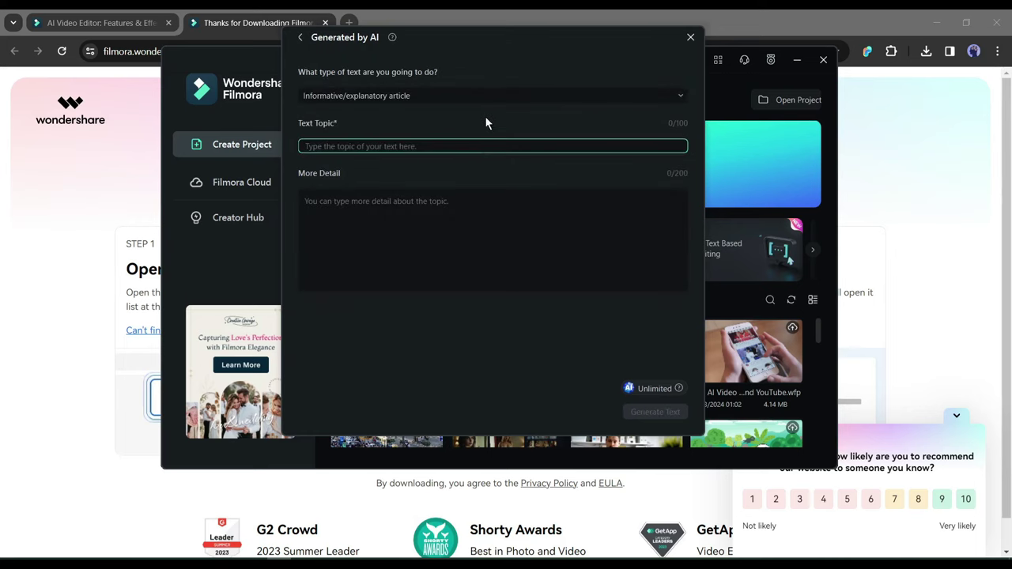
left_click(404, 95)
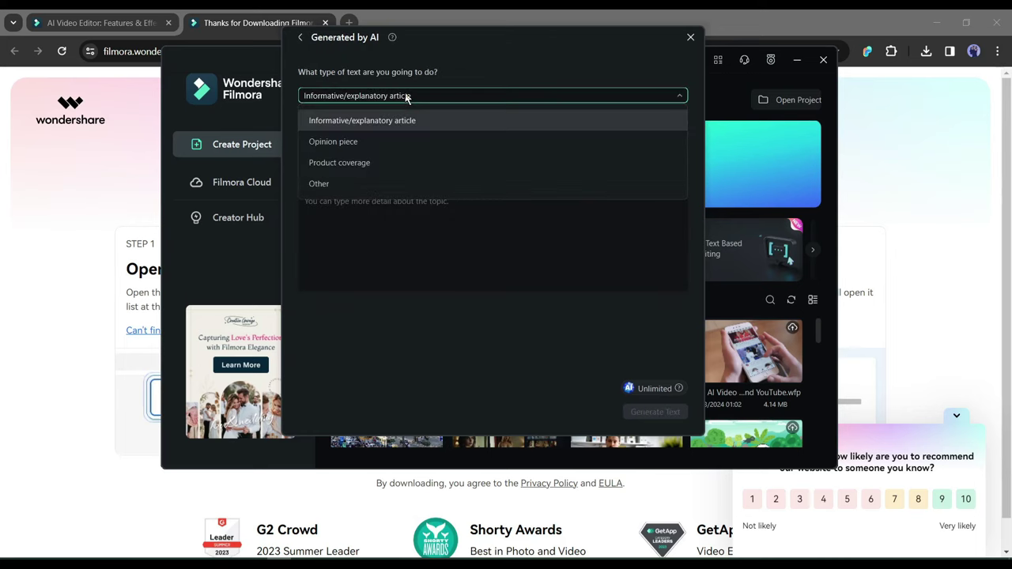
left_click(370, 121)
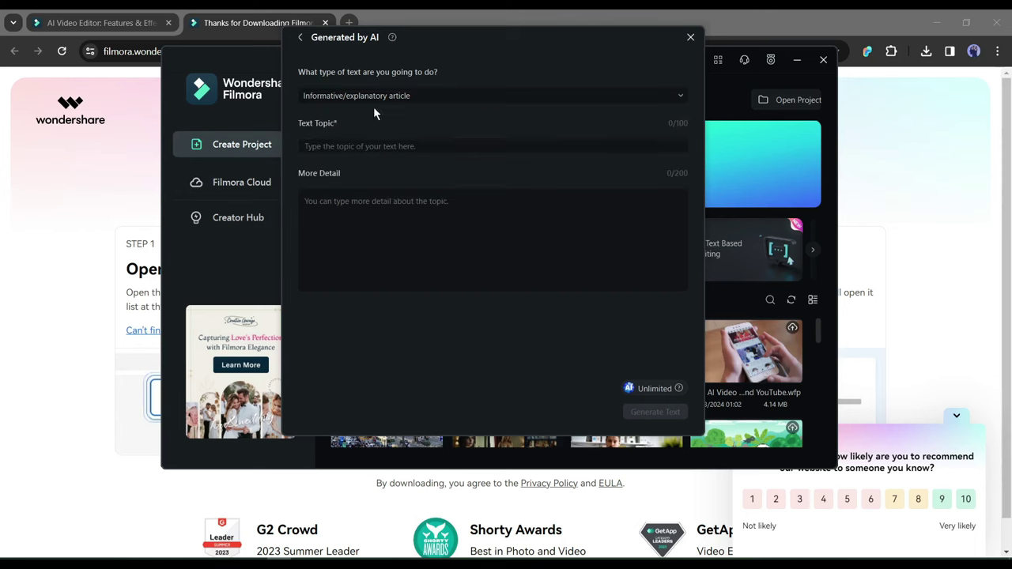
Enter the topic 'The 10 most beutful places in the world' and begin the YouTube-script detail request
left_click(347, 144)
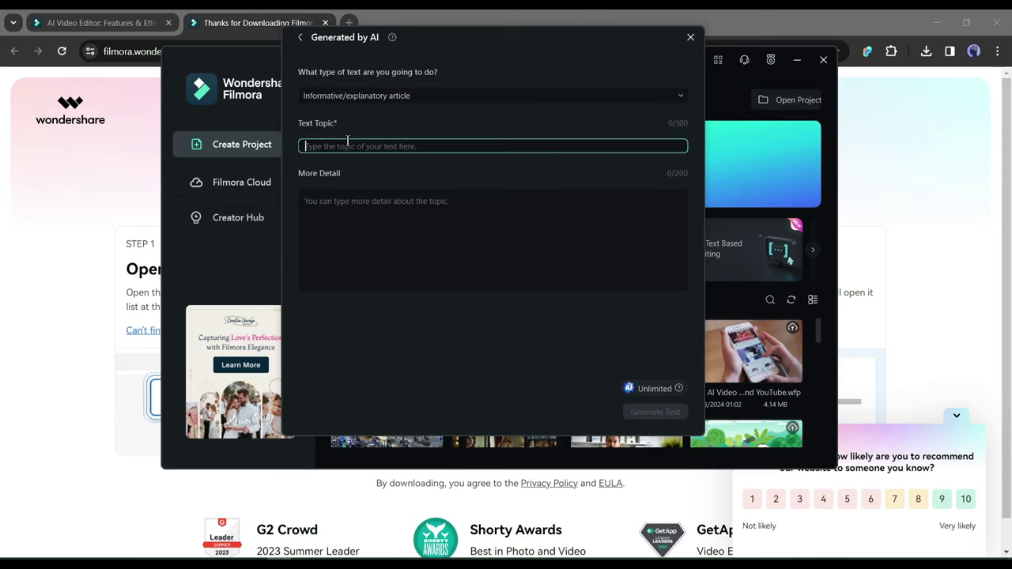
type("The")
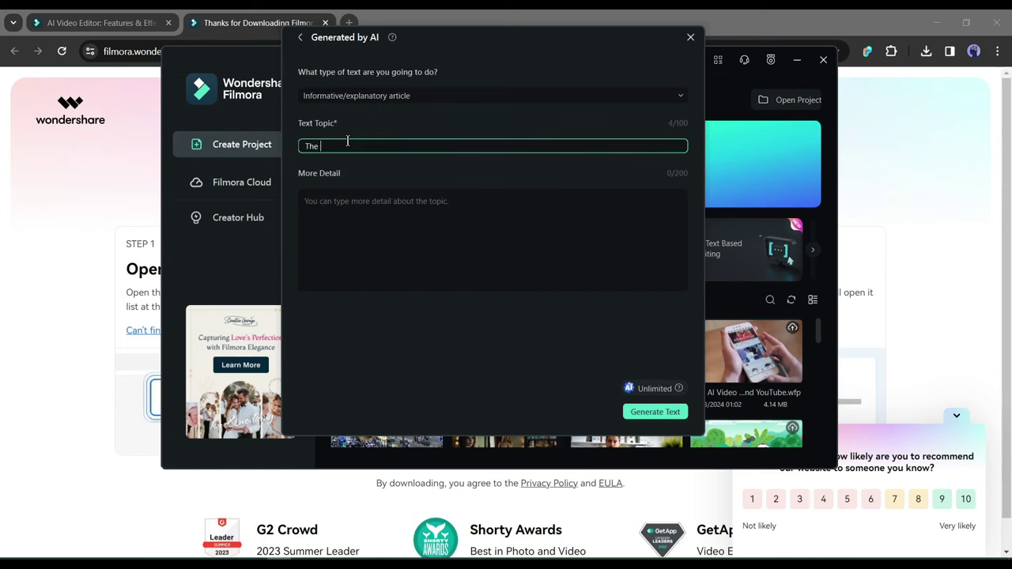
type(" 10 most beutful places in the world")
left_click(411, 201)
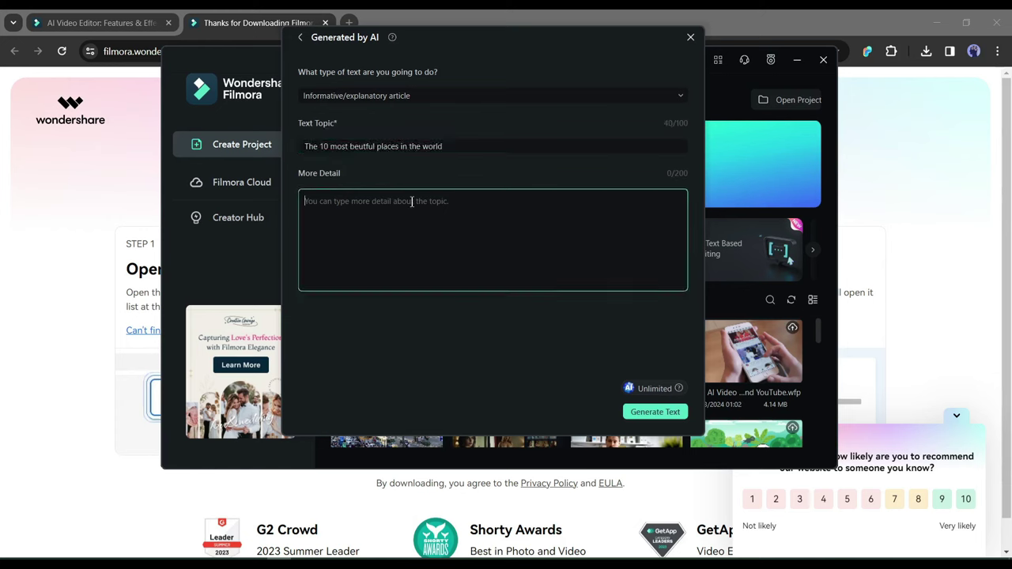
type("Crea")
key("BackSpace")
key("BackSpace")
key("BackSpace")
key("BackSpace")
type("W")
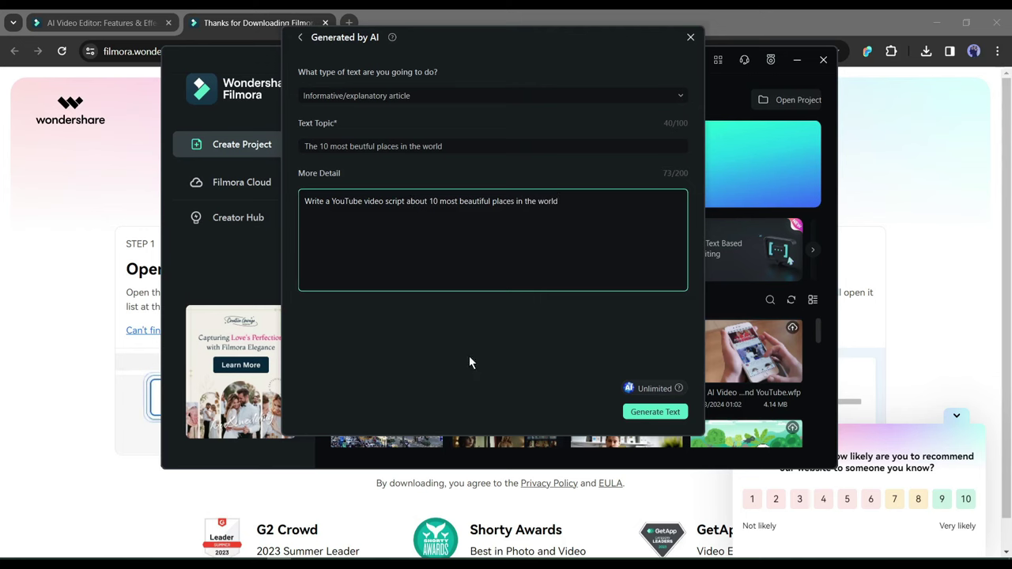
Generate the script and delete its title and [INTRO MUSIC] lines
left_click(655, 412)
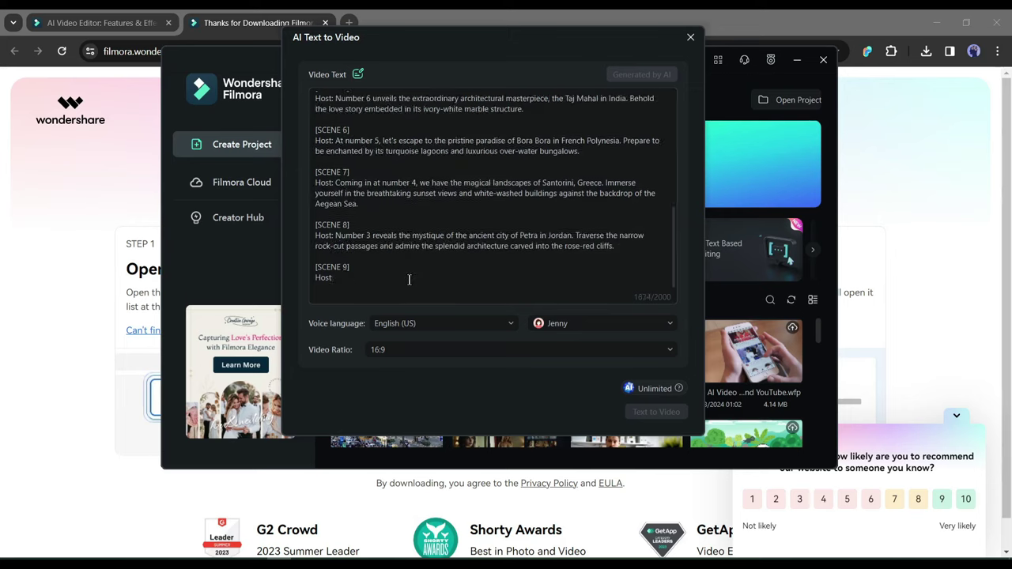
scroll(408, 279, "up", 10)
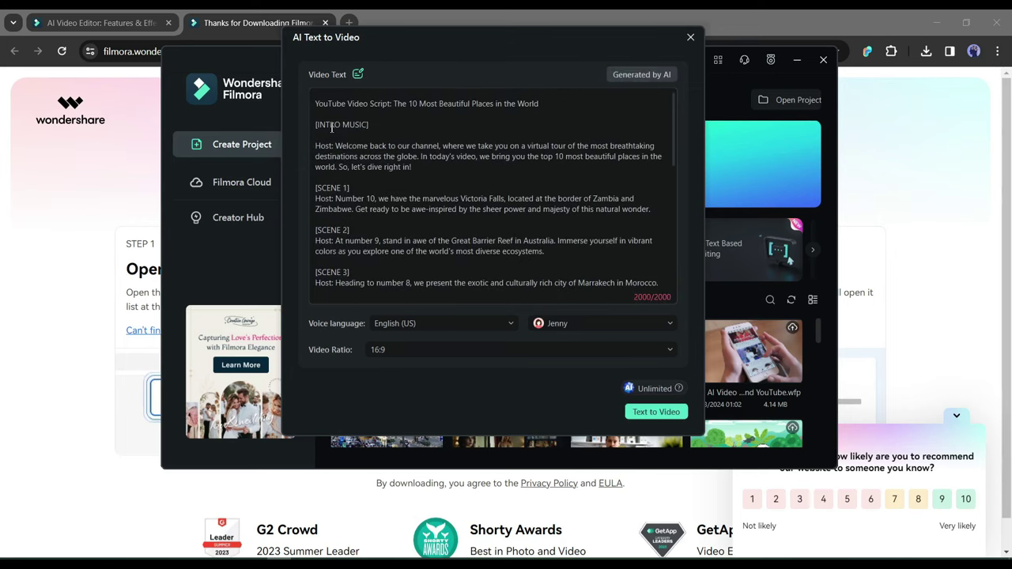
left_click_drag(369, 124, 301, 124)
key("shift+Up")
key("shift+Up")
key("BackSpace")
key("BackSpace")
key("BackSpace")
key("BackSpace")
key("BackSpace")
key("BackSpace")
key("BackSpace")
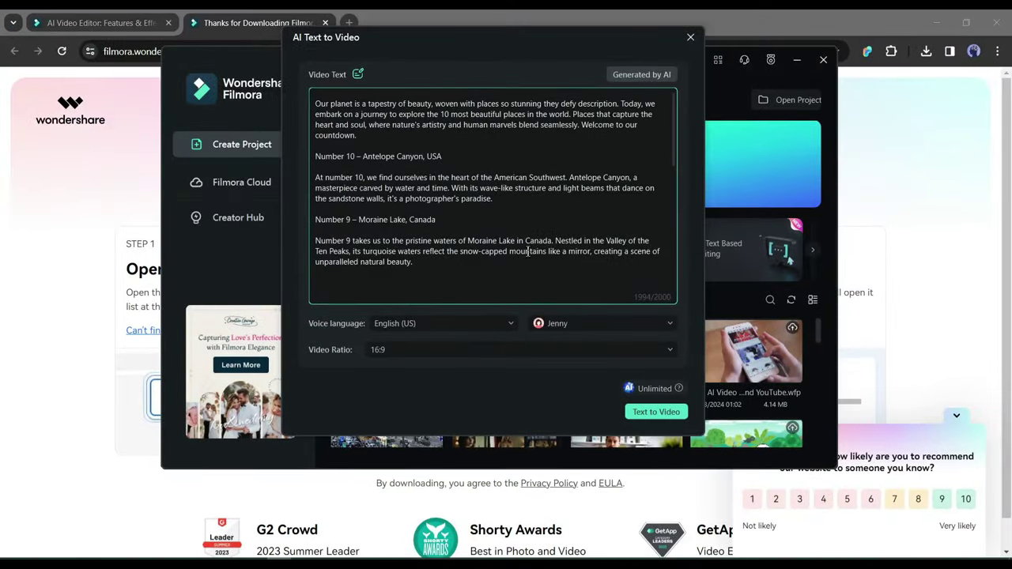
Keep English (US) narration, the Jenny voice and 16:9 ratio, then generate the video
left_click(439, 319)
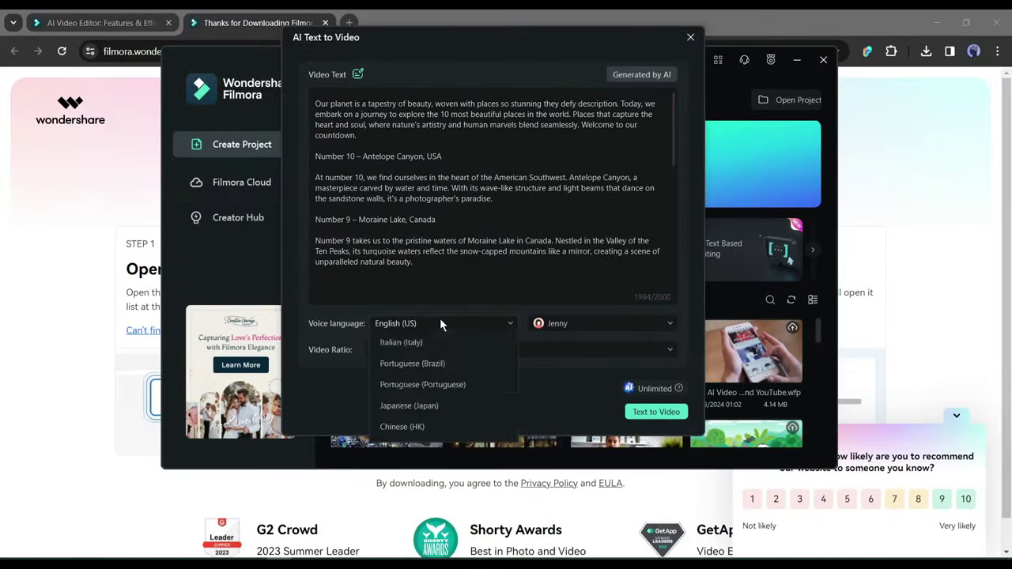
left_click(404, 350)
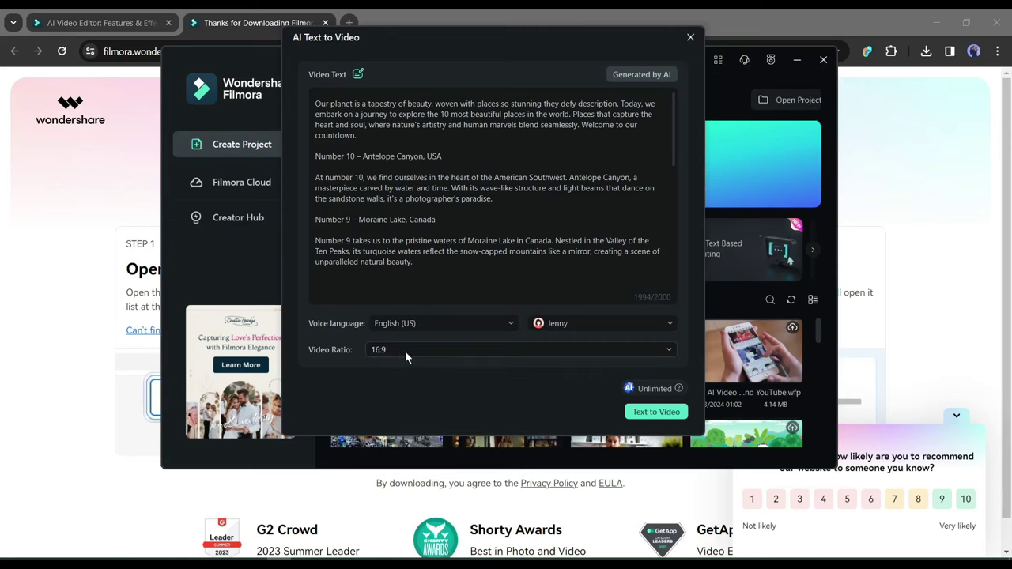
left_click(601, 323)
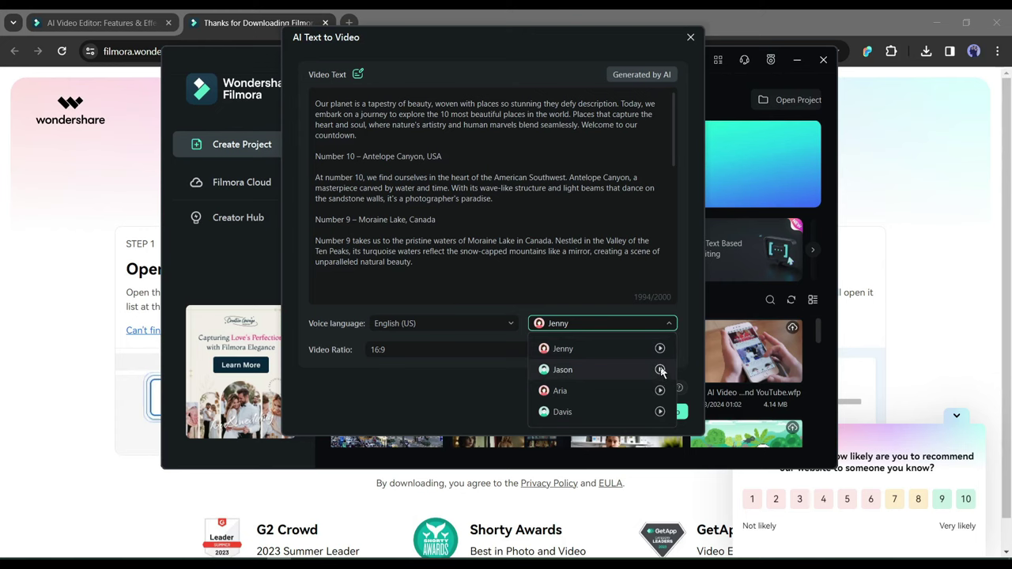
left_click(605, 347)
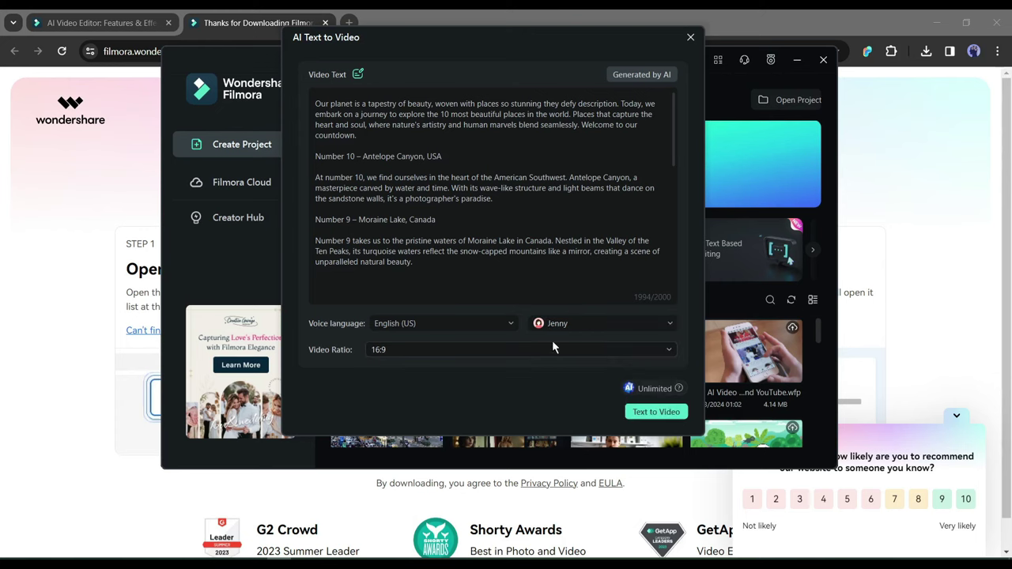
left_click(419, 350)
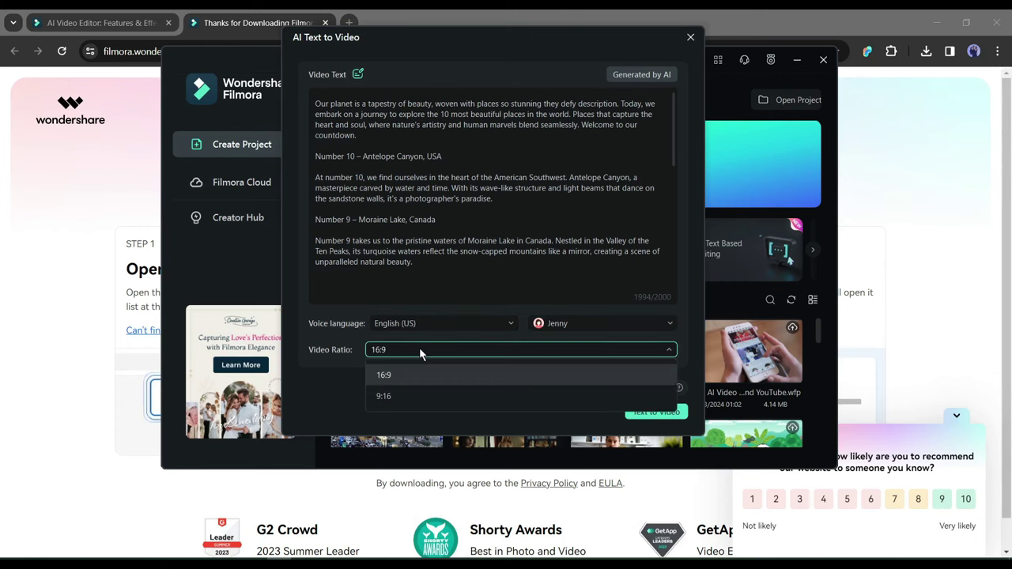
left_click(419, 349)
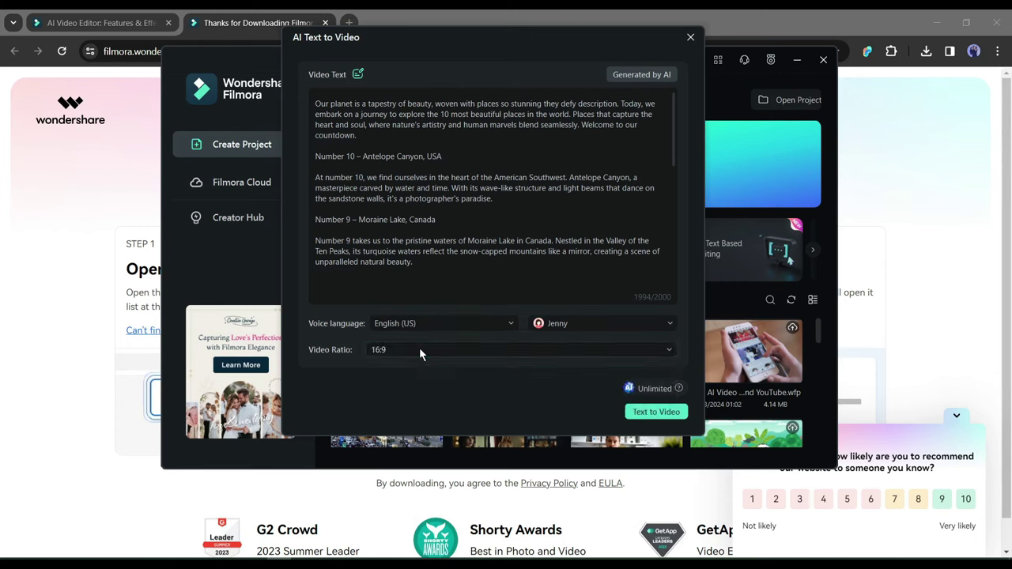
left_click(671, 418)
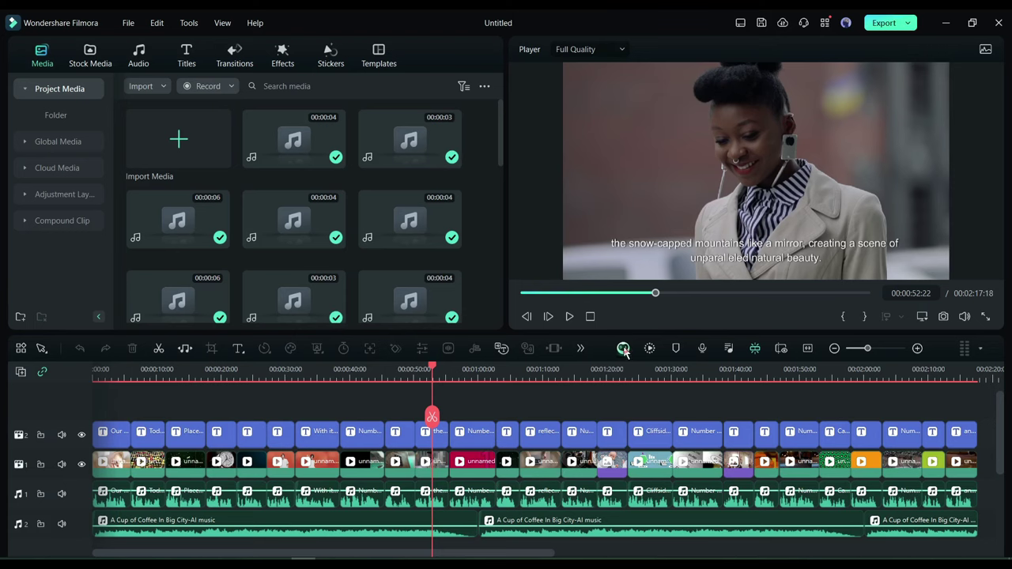
Ask Copilot 'help me to cutout the character from this video clips' and open the suggested AI Smart Cutout
left_click(622, 348)
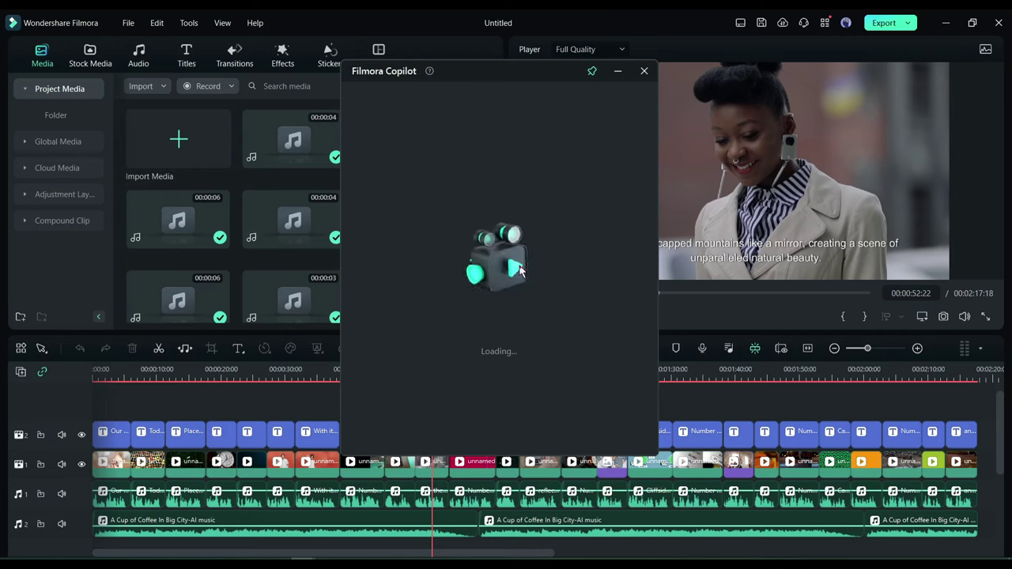
scroll(526, 308, "down", 2)
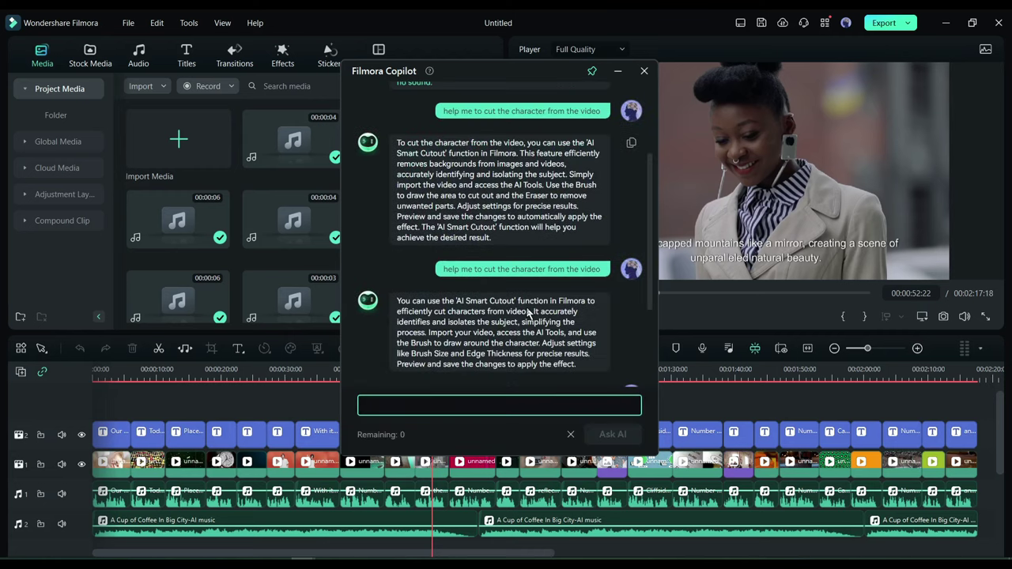
scroll(531, 331, "down", 4)
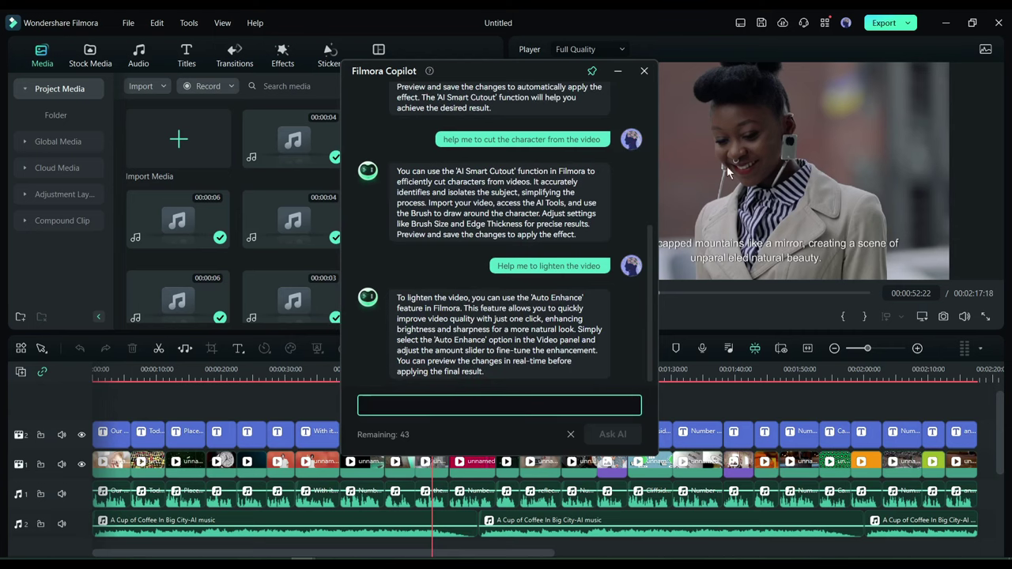
type("help me to cutout the character from this video clips")
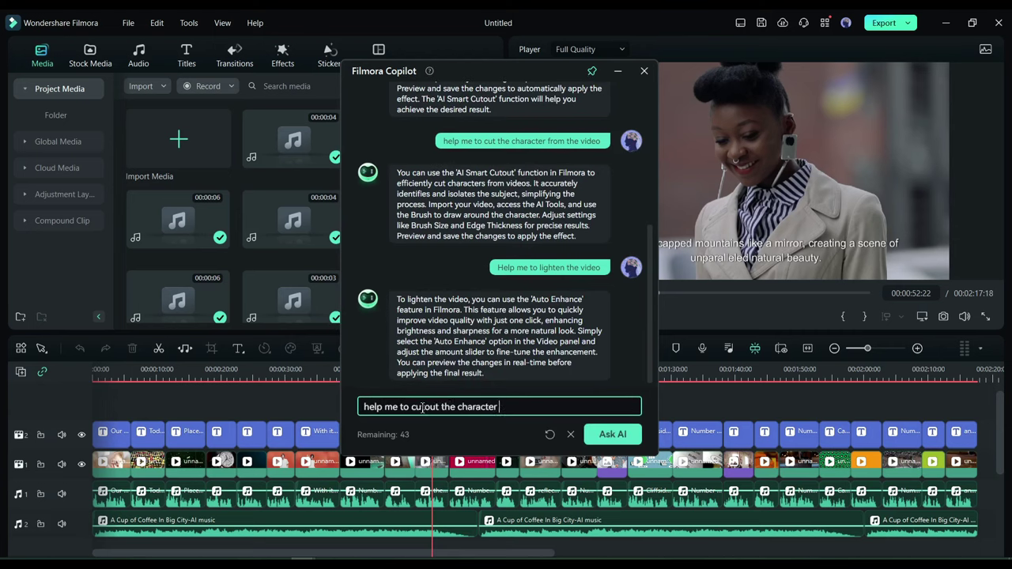
left_click(599, 437)
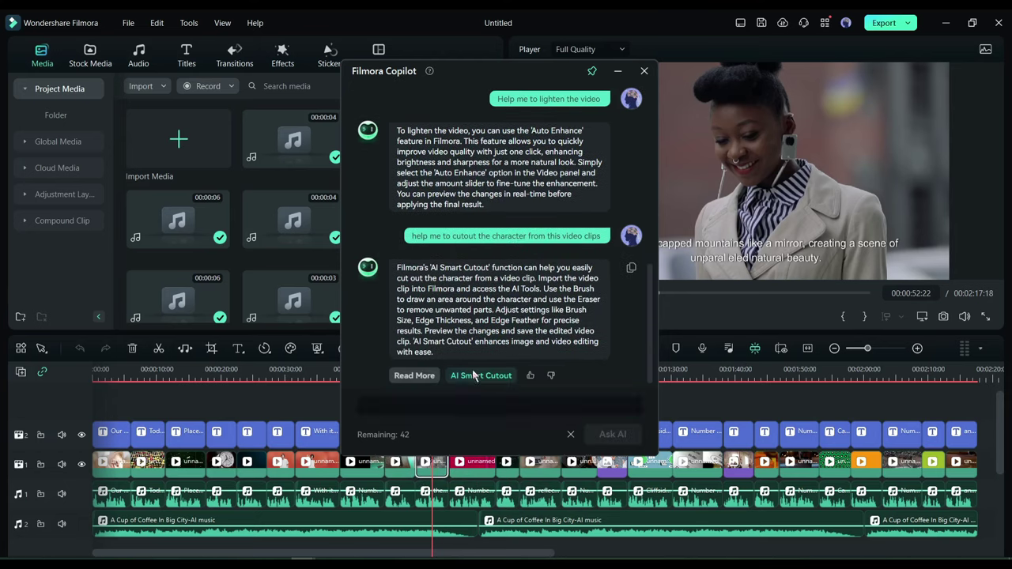
left_click(479, 376)
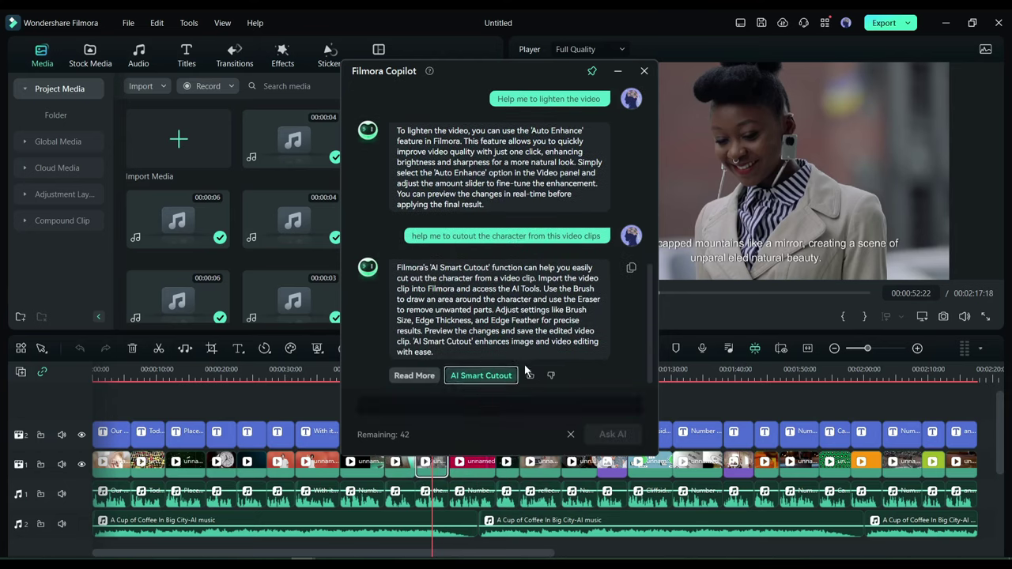
Close Copilot, enable Chroma Key in the clip's AI Tools, and sample the background colour from the preview
left_click(644, 72)
double_click(437, 473)
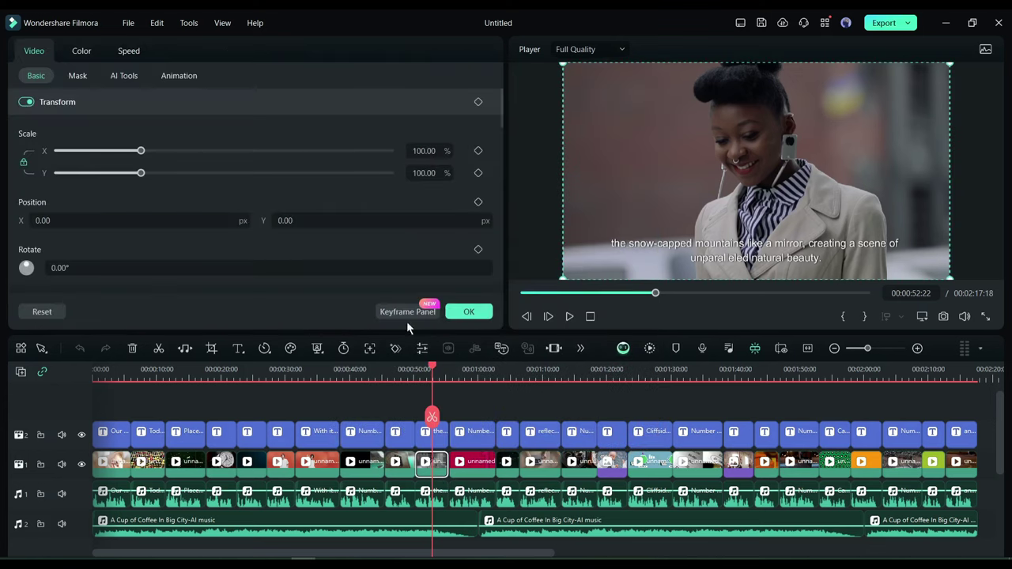
left_click(120, 76)
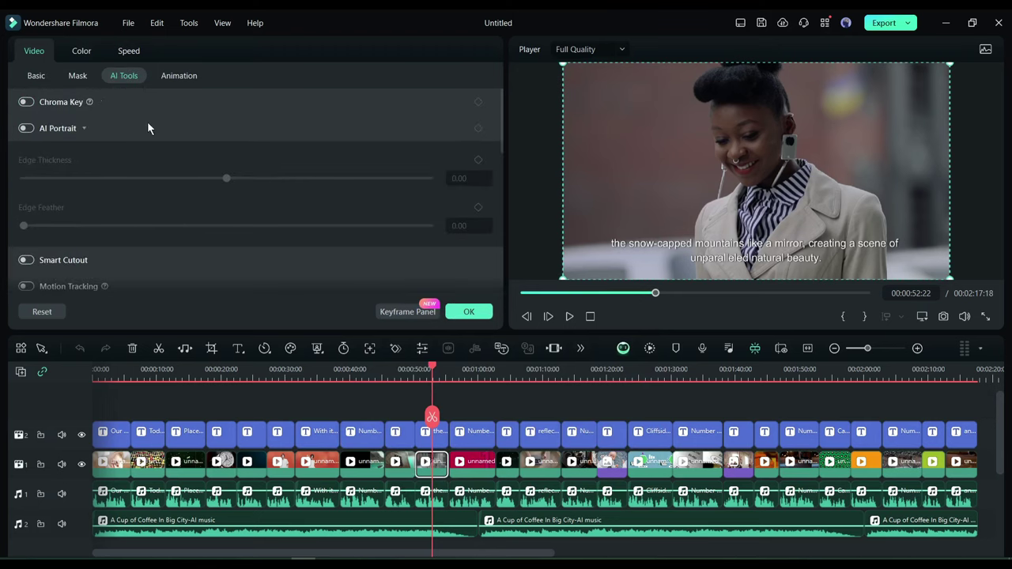
left_click(90, 128)
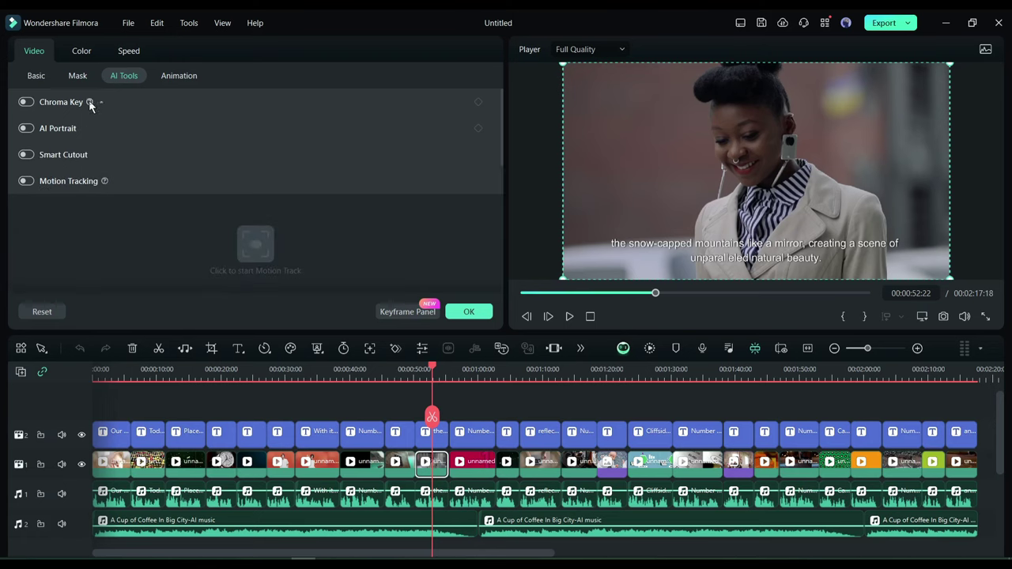
left_click(27, 102)
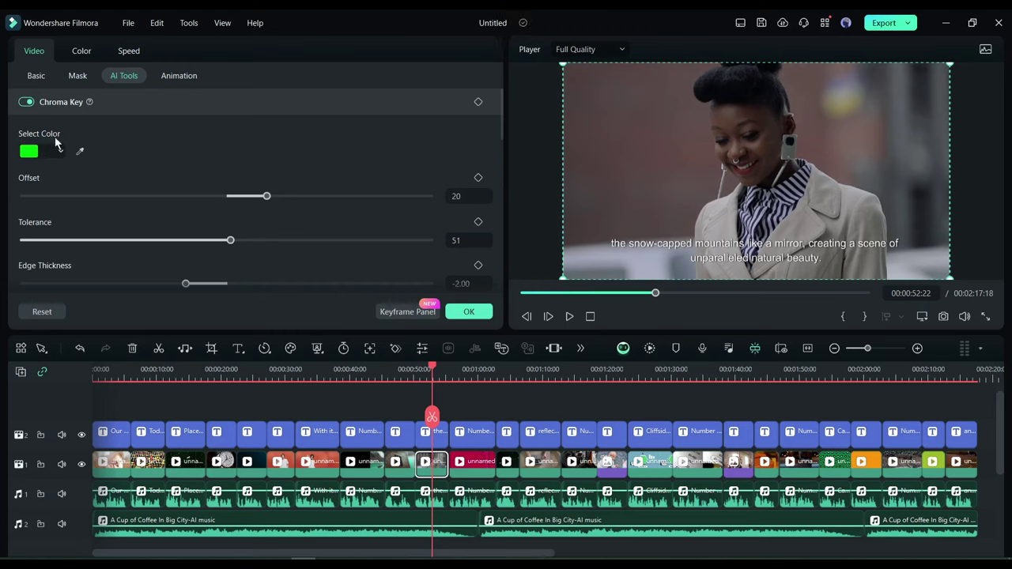
left_click(79, 151)
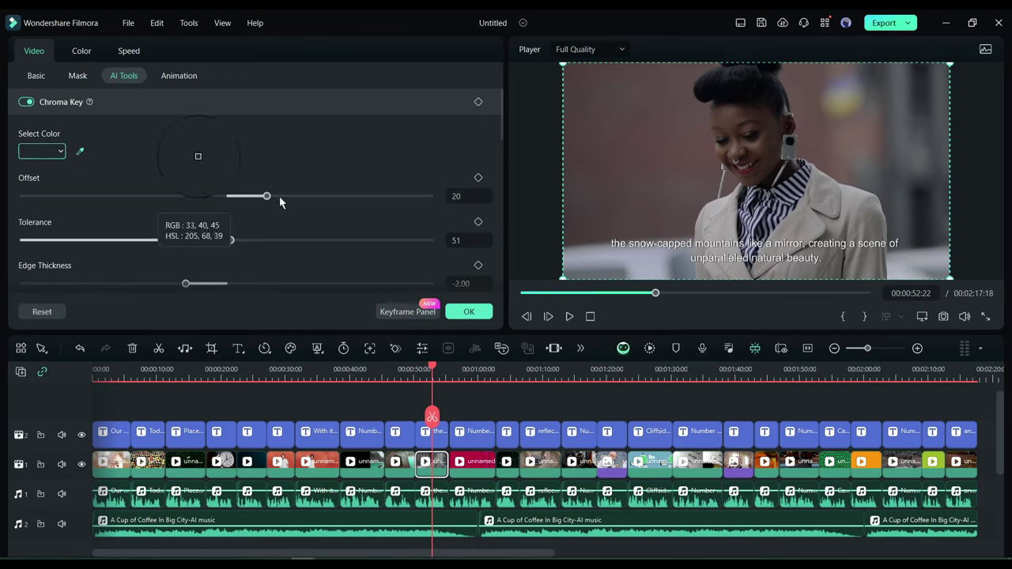
left_click(635, 139)
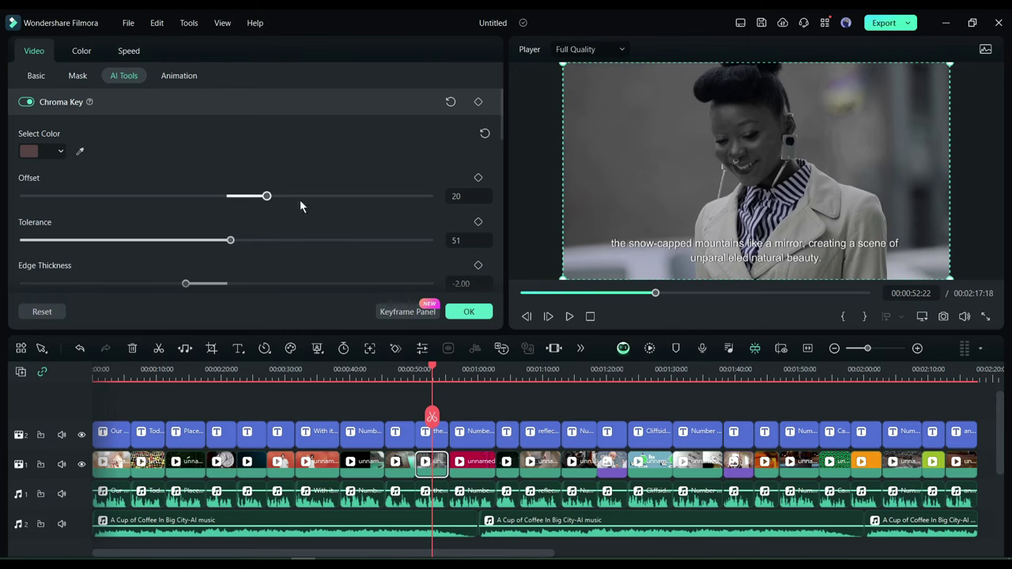
Switch off Chroma Key and enable AI Portrait with Edge Thickness 3 and Edge Feather 13
left_click(27, 102)
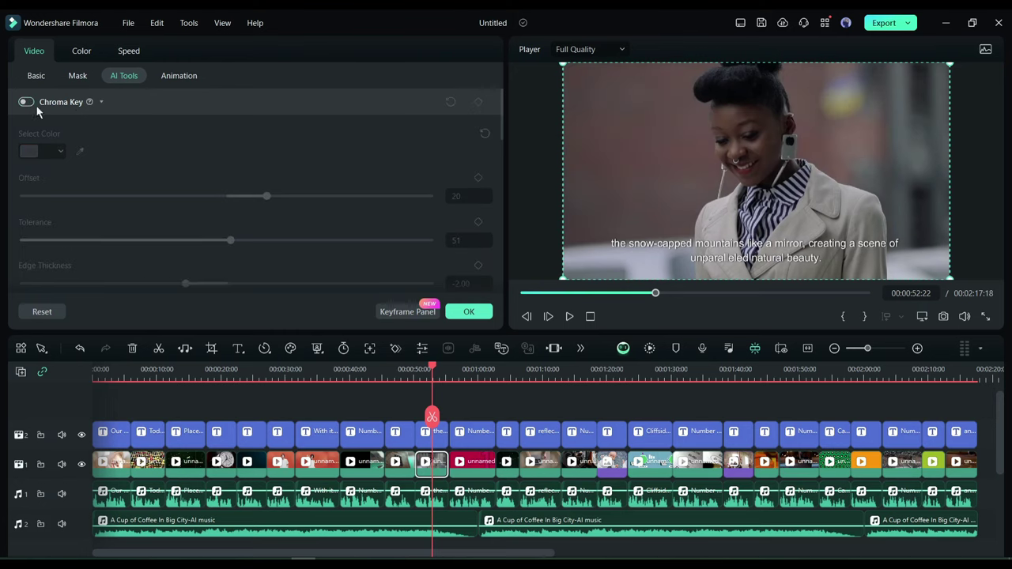
left_click(103, 102)
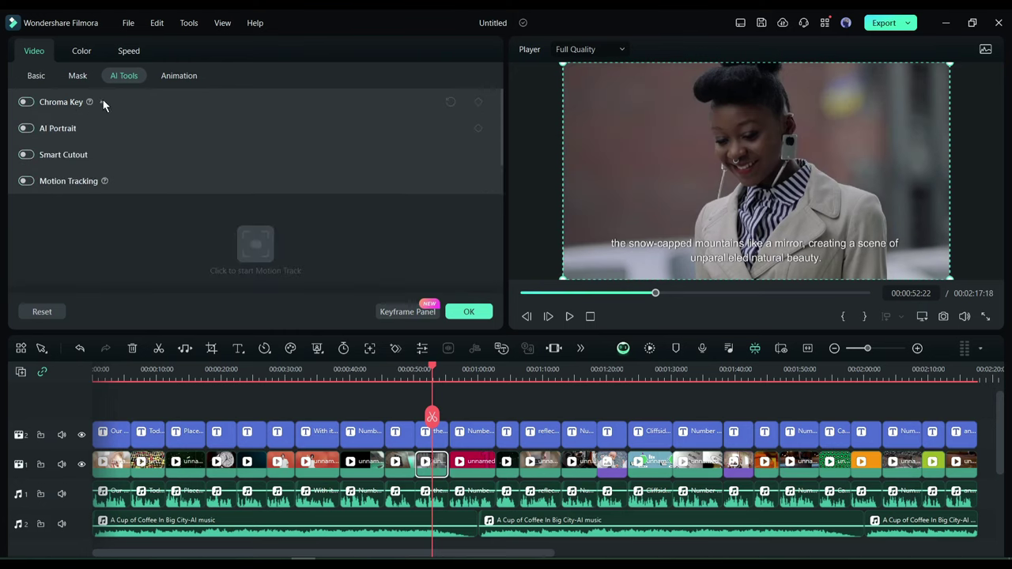
left_click(26, 128)
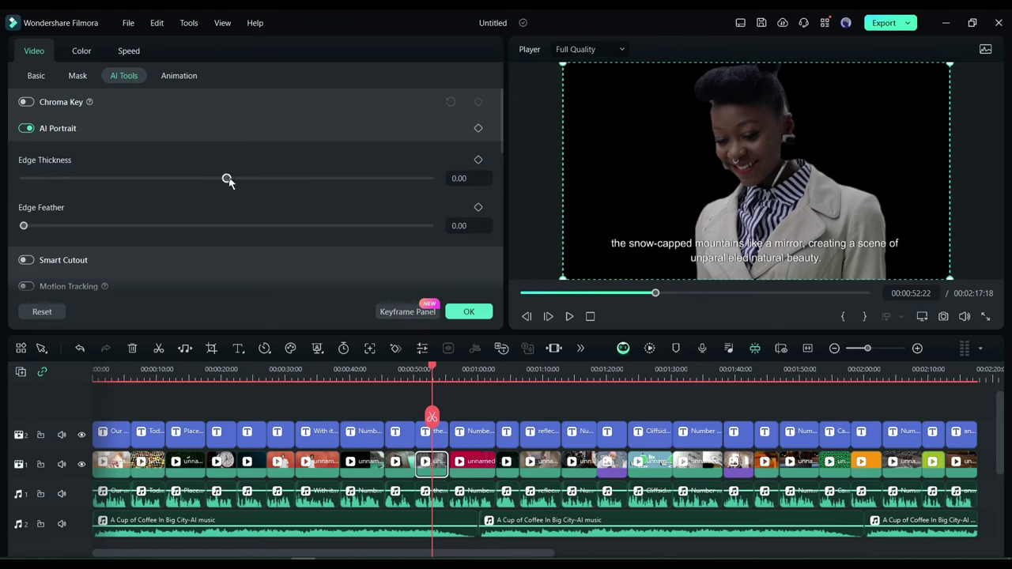
left_click_drag(227, 180, 234, 178)
left_click_drag(24, 226, 287, 226)
left_click_drag(234, 179, 232, 179)
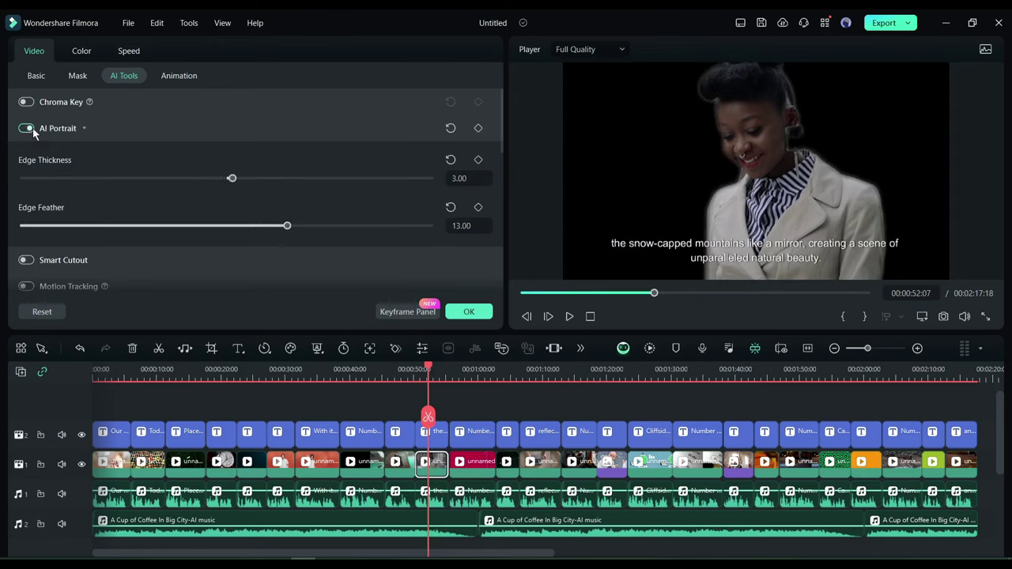
Turn AI Portrait off and enable Smart Cutout for the woman clip
left_click(33, 127)
scroll(119, 186, "down", 2)
left_click(96, 183)
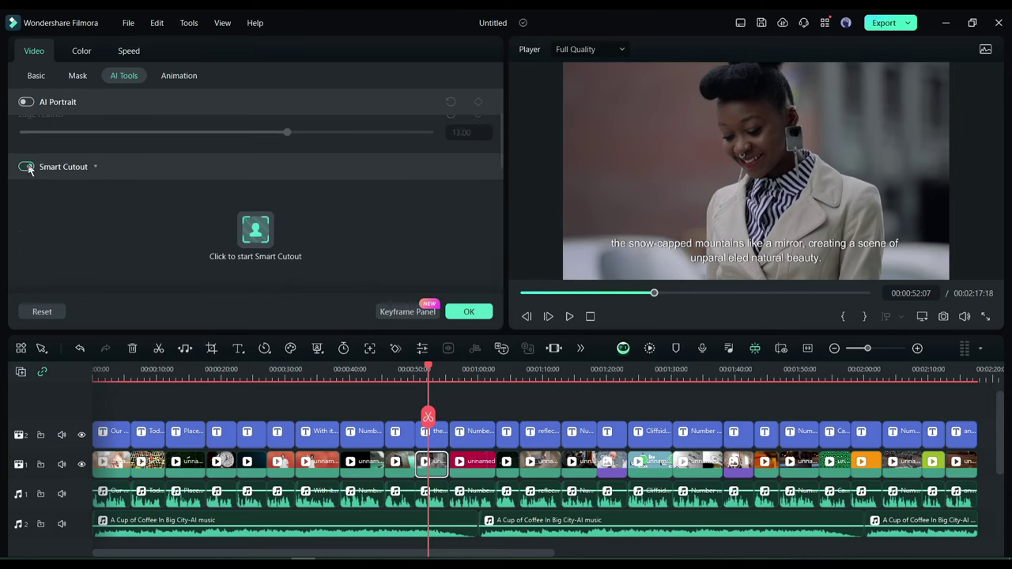
Brush over the woman at Brush Size 9, track the cutout in Advanced Mode, and save it
left_click(256, 231)
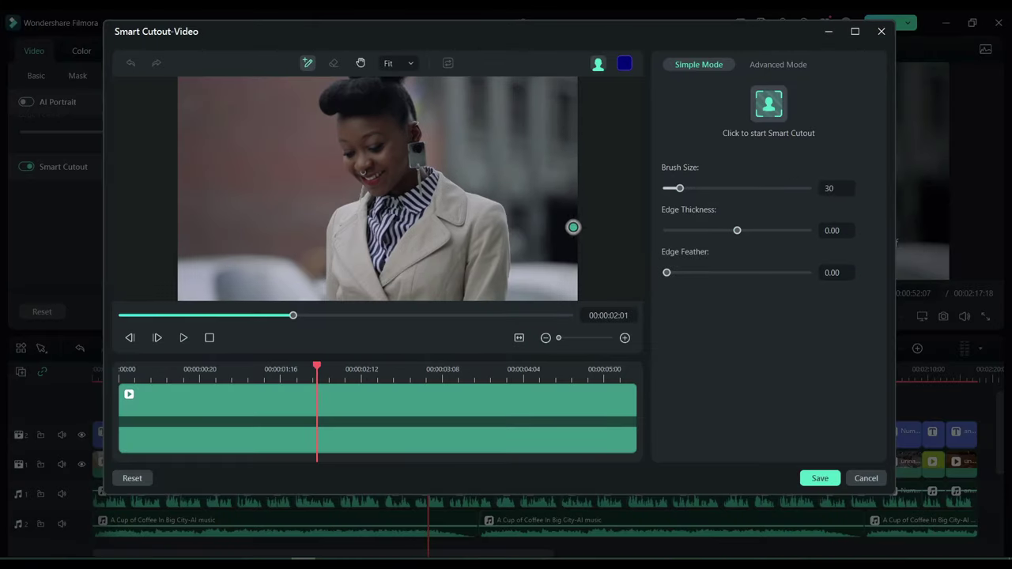
mouse_move(326, 102)
left_mouse_down()
mouse_move(377, 97)
mouse_move(422, 167)
mouse_move(491, 214)
mouse_move(467, 293)
mouse_move(343, 299)
mouse_move(340, 224)
mouse_move(360, 176)
mouse_move(330, 98)
left_mouse_up()
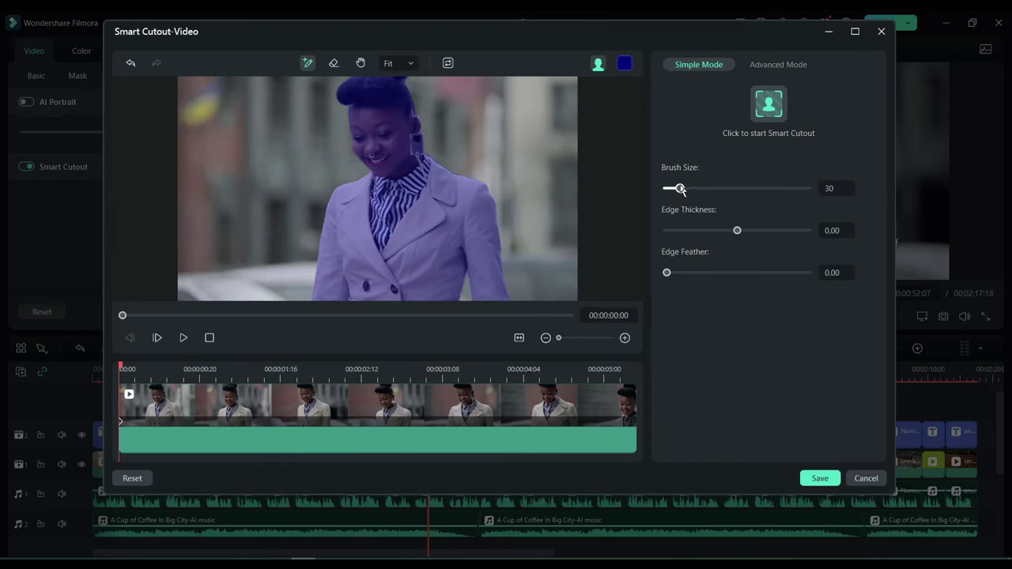
mouse_move(681, 189)
left_mouse_down()
mouse_move(703, 189)
mouse_move(670, 189)
left_mouse_up()
left_click(767, 107)
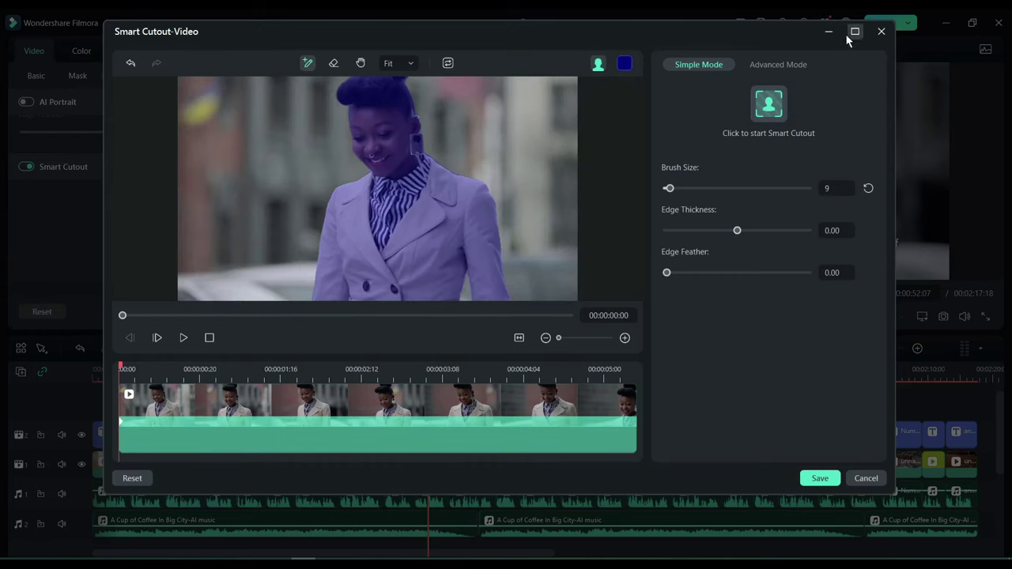
left_click(779, 66)
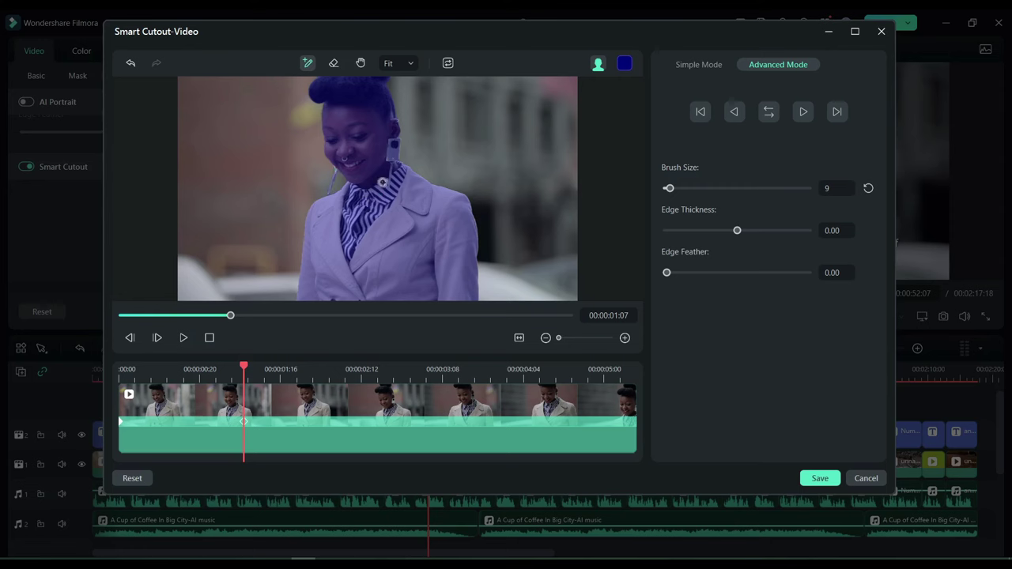
left_click(769, 113)
left_click(820, 477)
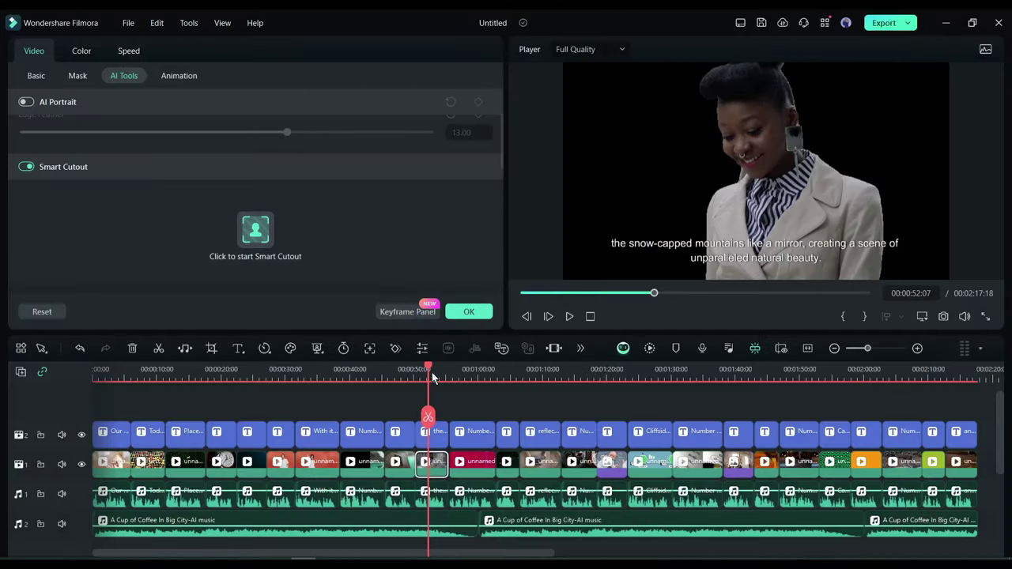
Turn Smart Cutout off and track the woman's face with Motion Tracking
mouse_move(431, 375)
left_mouse_down()
mouse_move(419, 371)
mouse_move(433, 373)
left_mouse_up()
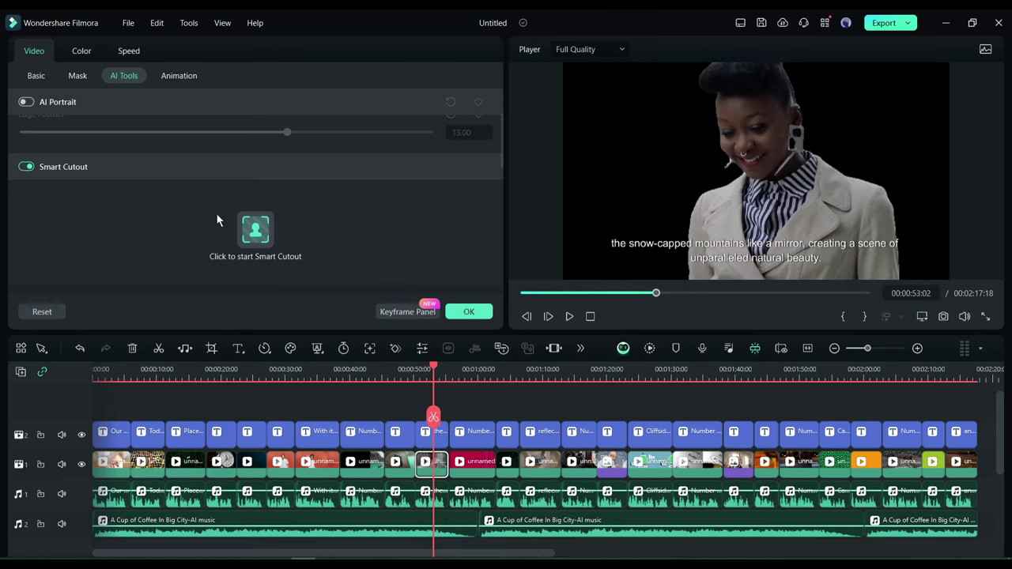
left_click(28, 166)
scroll(79, 237, "down", 2)
left_click(26, 227)
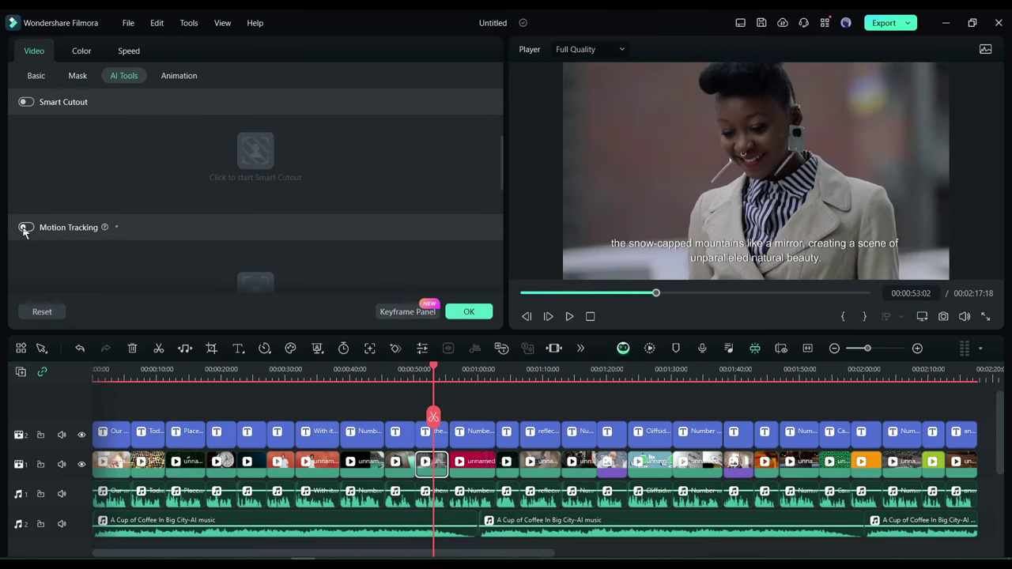
left_click_drag(753, 149, 751, 117)
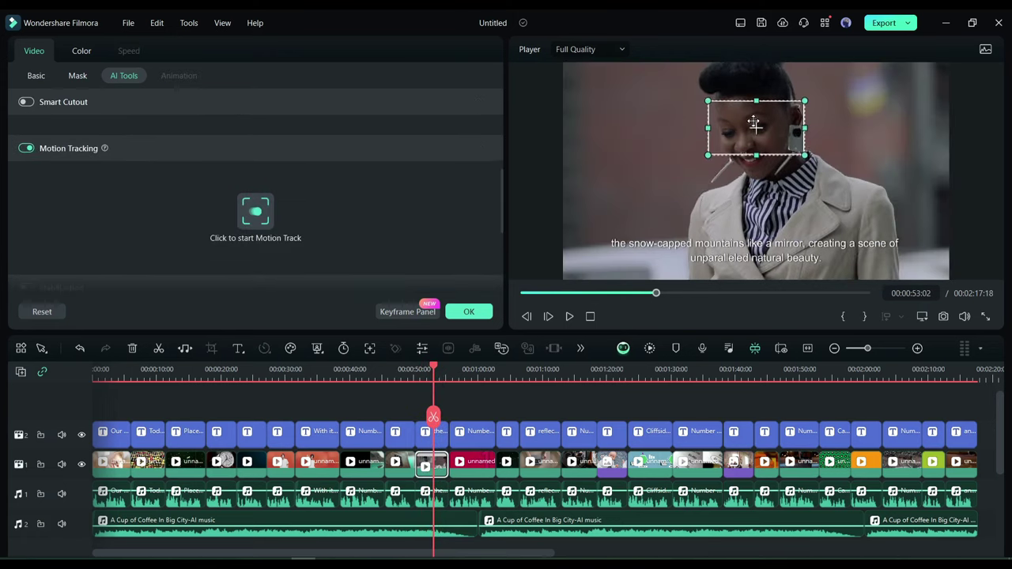
left_click(248, 222)
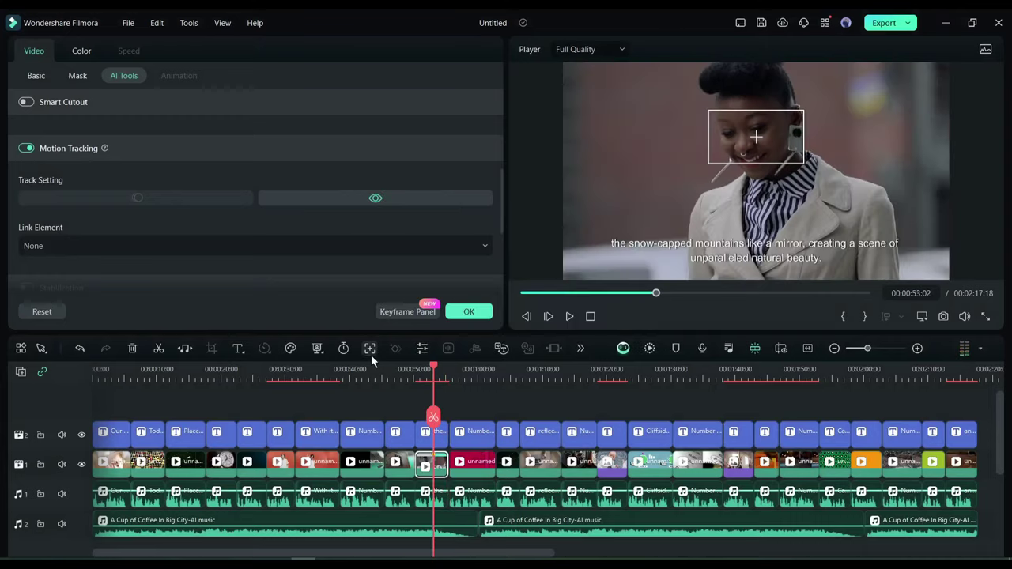
Link a mosaic element to the tracked face
scroll(237, 237, "down", 1)
left_click(97, 207)
left_click(110, 277)
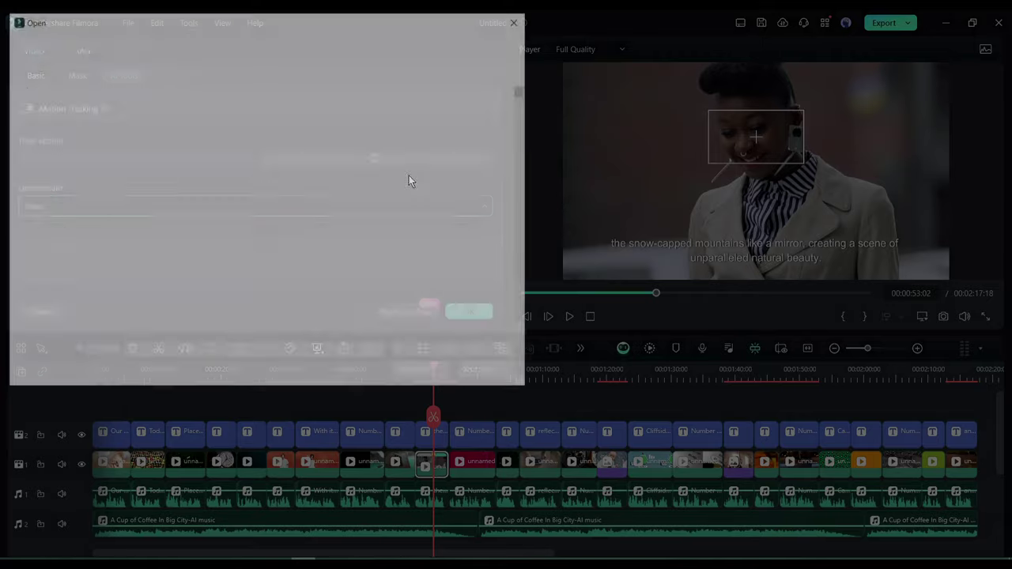
key("Escape")
left_click(134, 206)
left_click(117, 293)
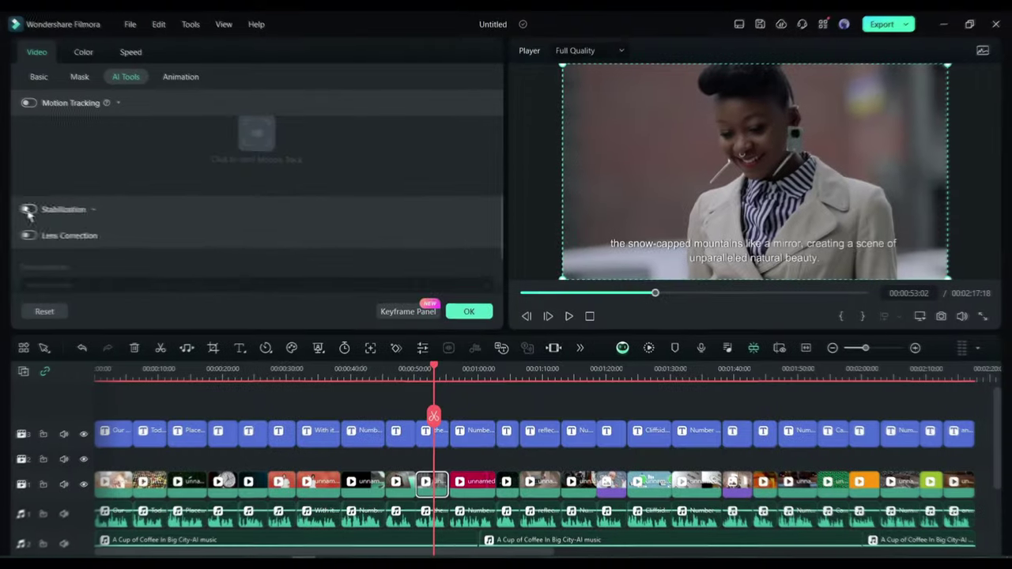
Analyse the clip with Stabilization, then switch it off again
left_click(28, 210)
left_click(257, 231)
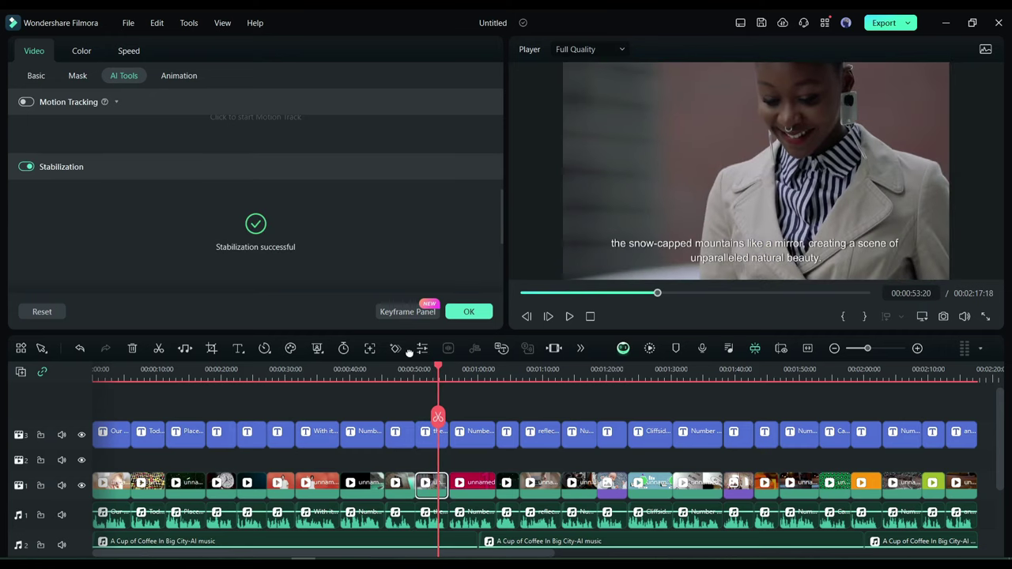
left_click(440, 368)
left_click(26, 166)
Apply Lens Correction with the Panasonic HX-A1 profile at 1080p, then show the mask presets
scroll(59, 201, "down", 1)
left_click(27, 148)
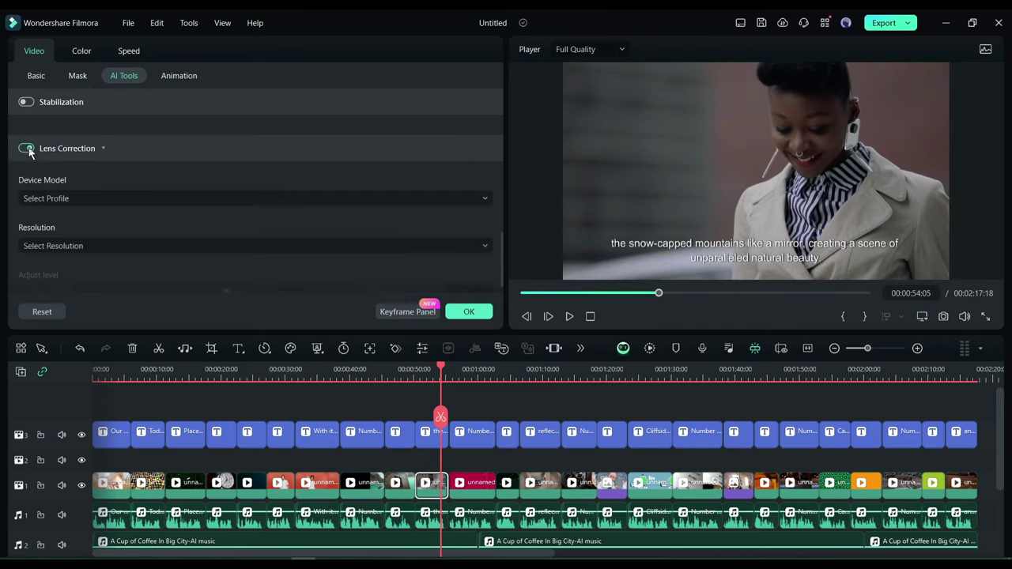
left_click(154, 177)
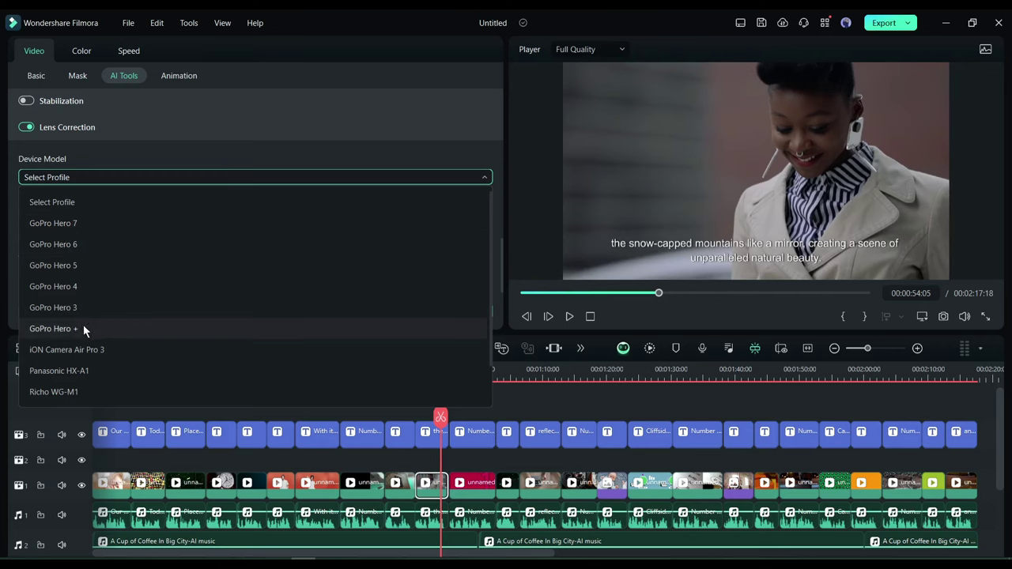
left_click(73, 370)
left_click(63, 226)
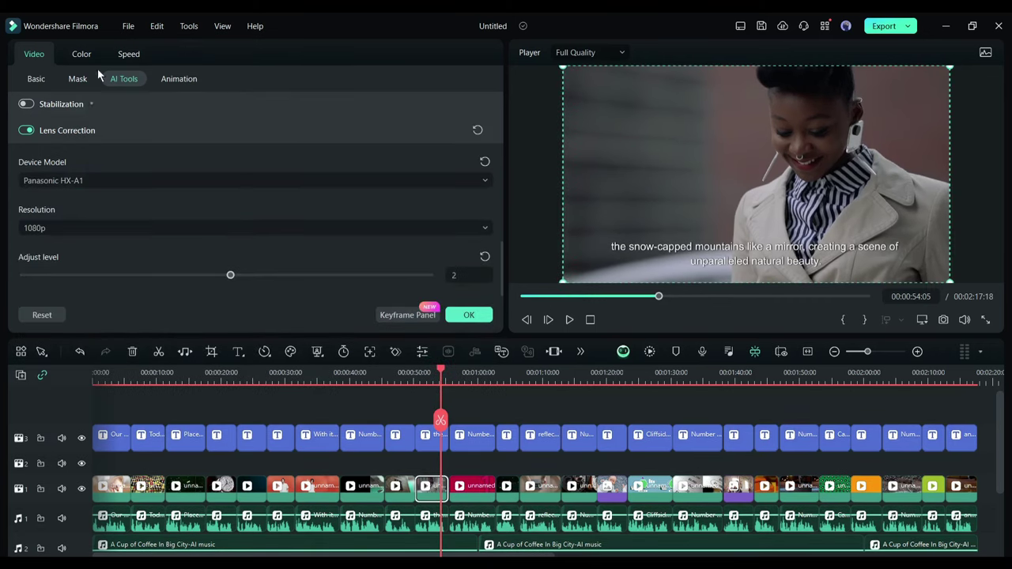
left_click(76, 81)
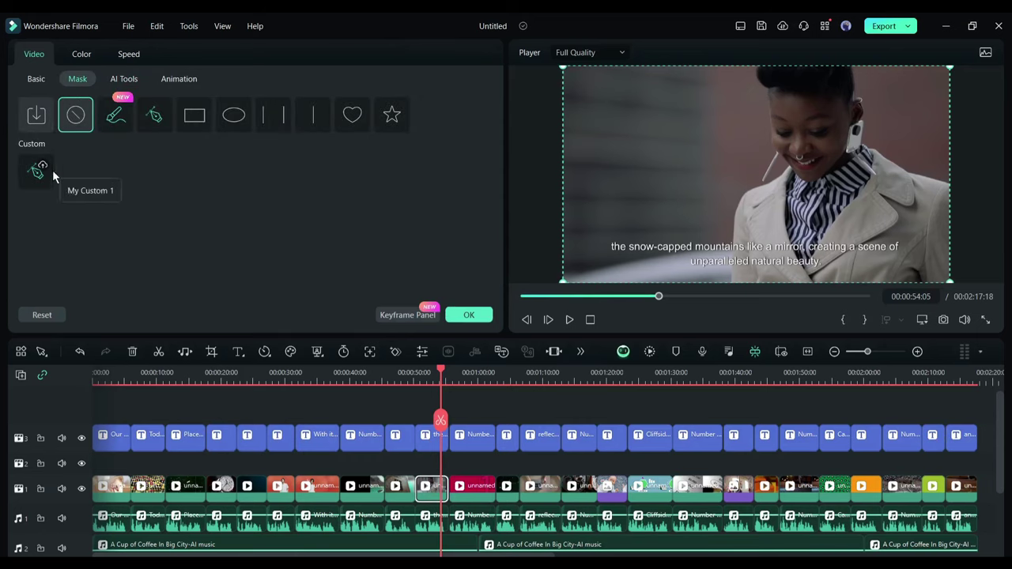
Apply an AI Mask in Select Character mode to isolate the woman, then close the mask panel
left_click(116, 116)
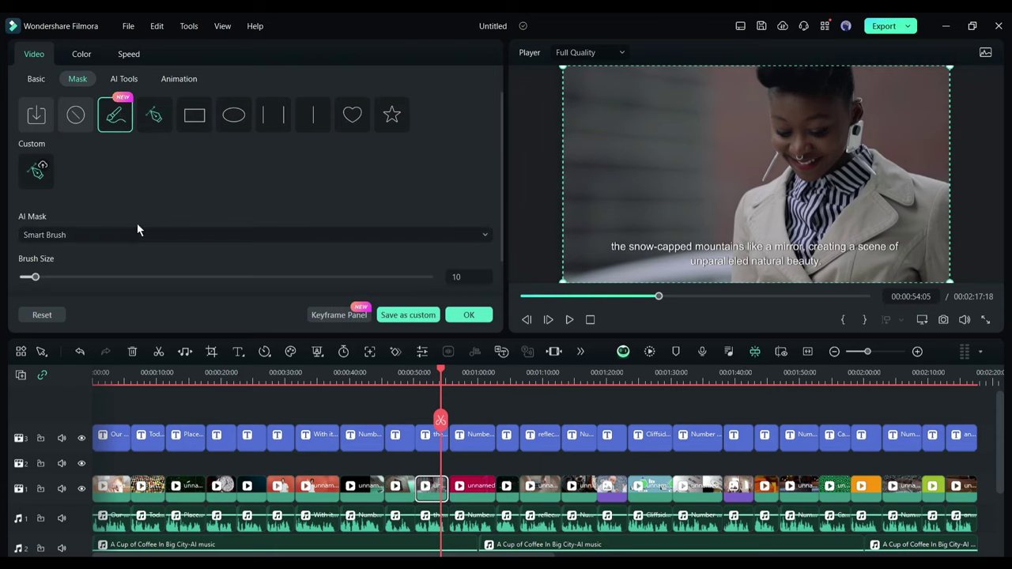
scroll(137, 223, "down", 1)
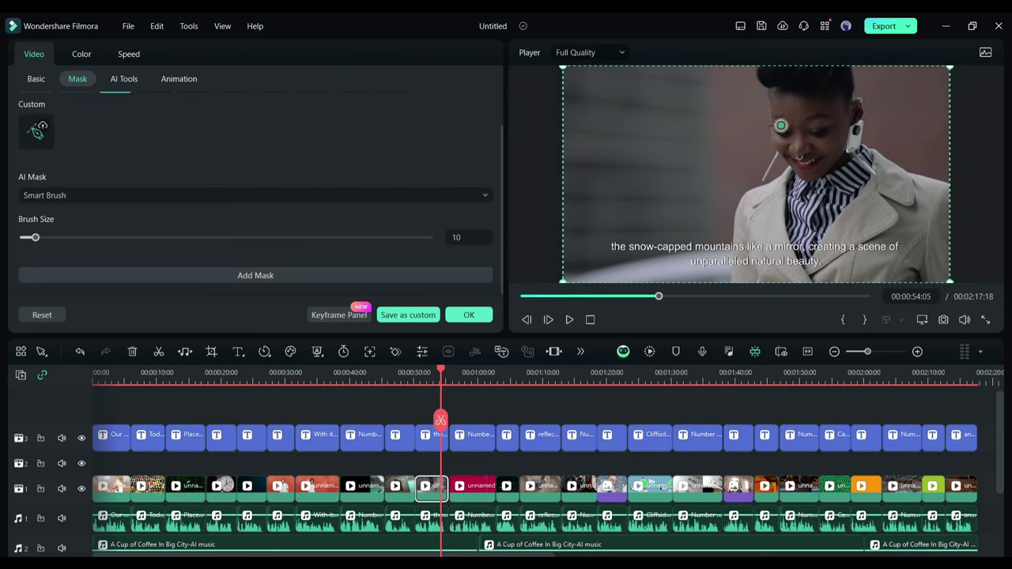
mouse_move(775, 83)
left_mouse_down()
mouse_move(807, 147)
mouse_move(820, 146)
mouse_move(837, 119)
mouse_move(795, 79)
left_mouse_up()
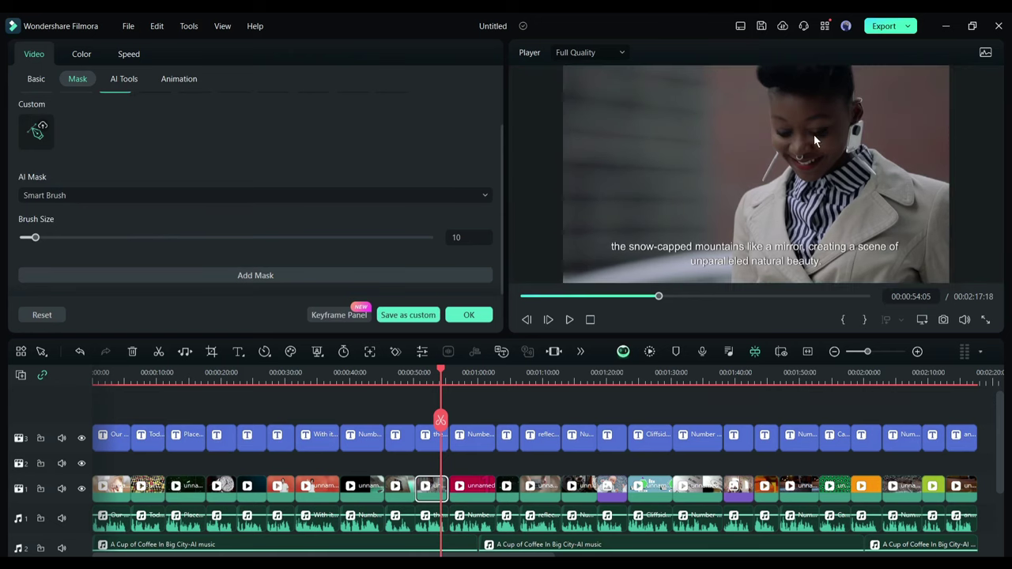
scroll(139, 233, "up", 1)
left_click(138, 233)
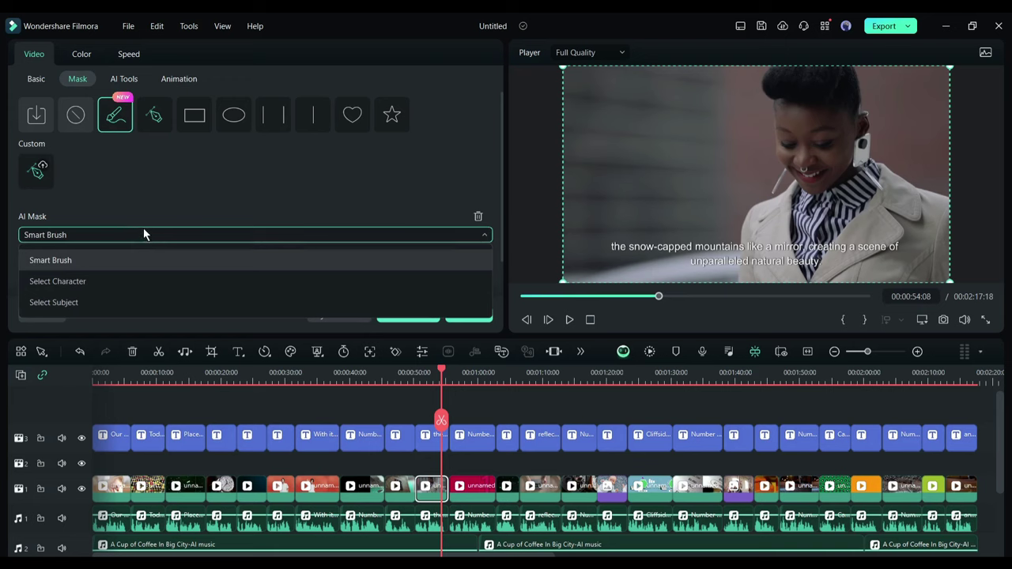
left_click(122, 283)
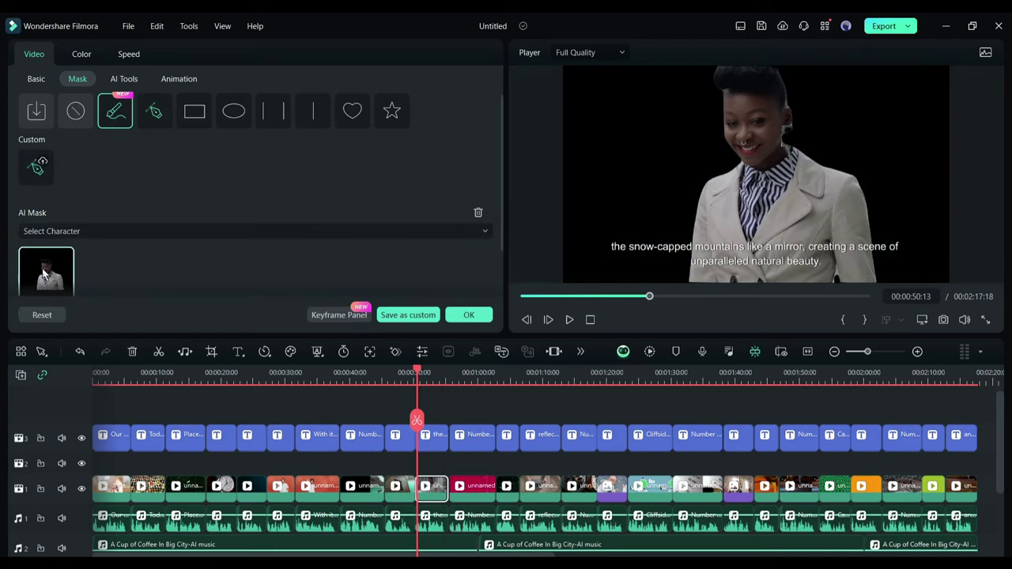
left_click(45, 273)
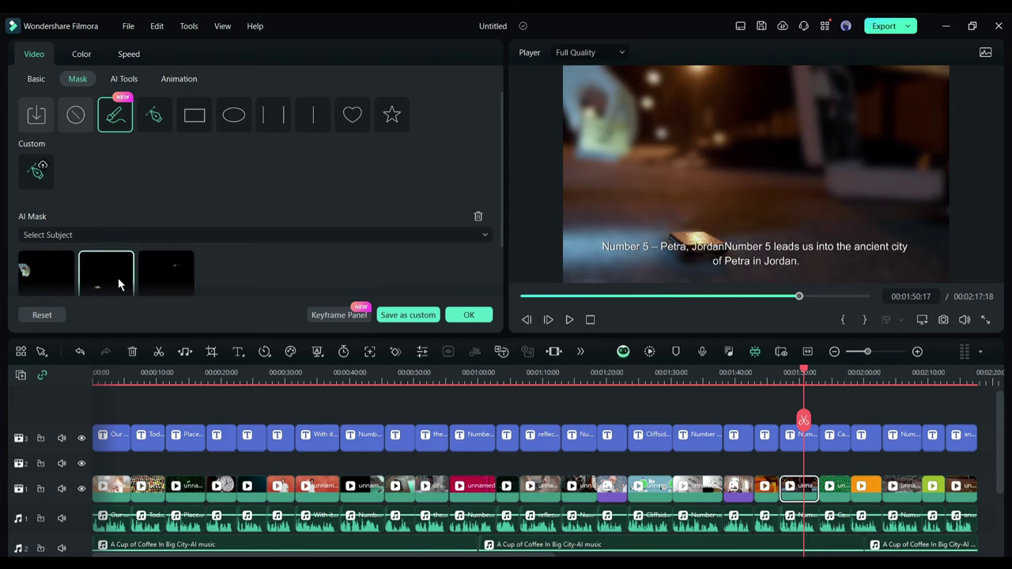
left_click(991, 442)
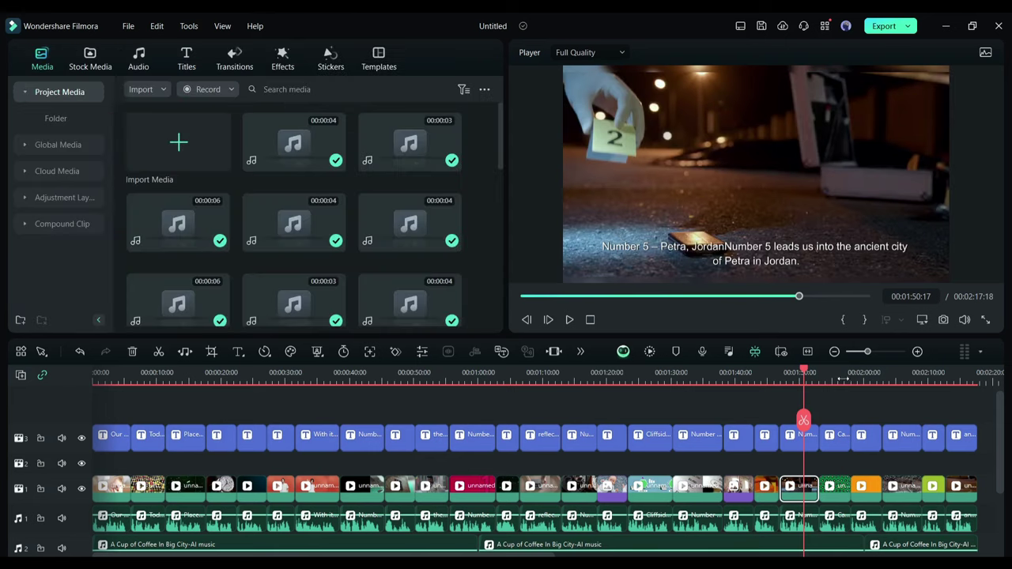
Import Untitled_7.mp4 from File Explorer and place it at the start of the timeline
left_click(94, 378)
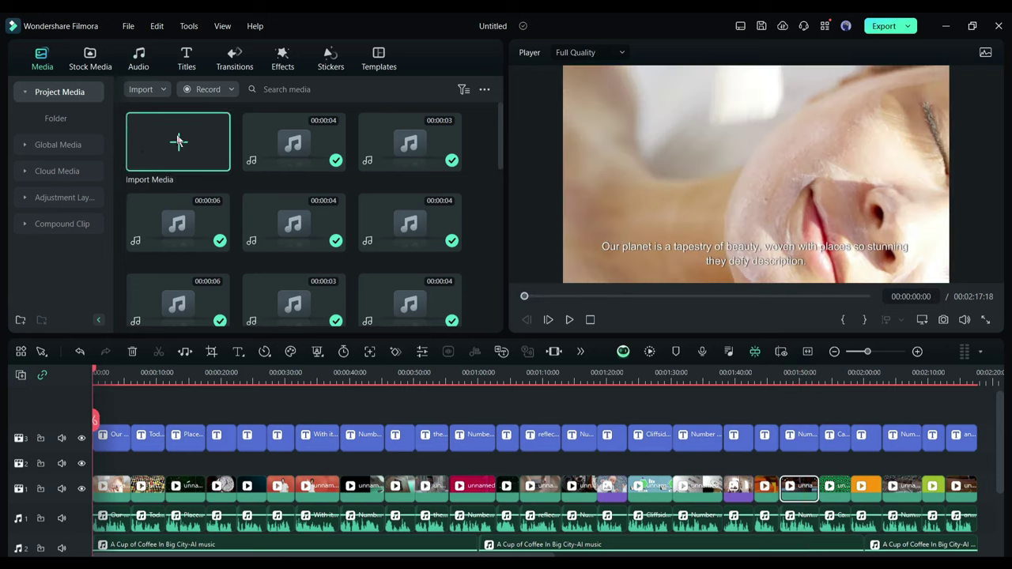
key("alt+Tab")
left_click_drag(614, 229, 316, 267)
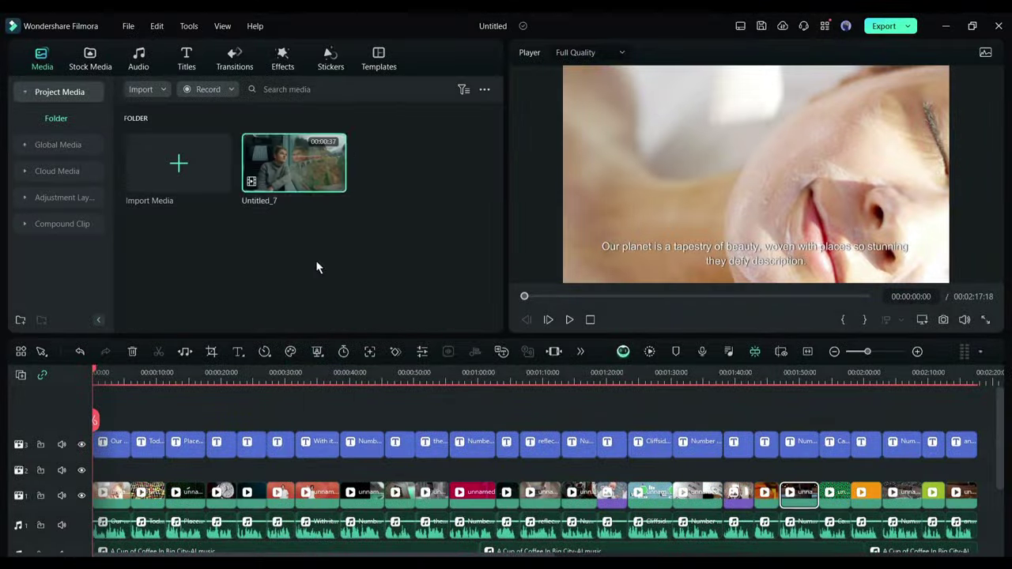
left_click_drag(294, 163, 139, 412)
left_click(462, 318)
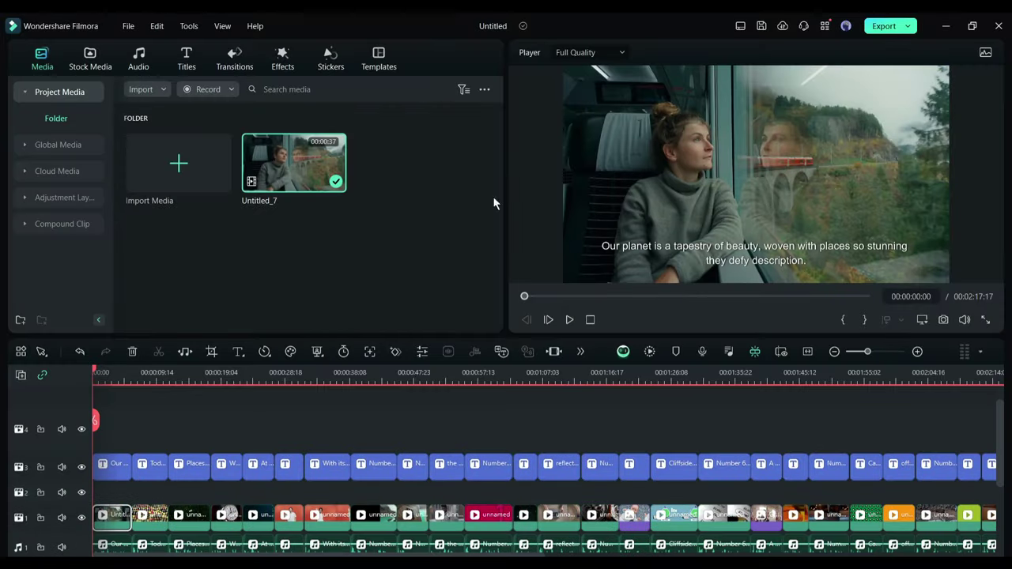
Browse the Stock Media library's Holiday, Business and Aerial Shots categories
left_click(91, 55)
scroll(416, 218, "down", 3)
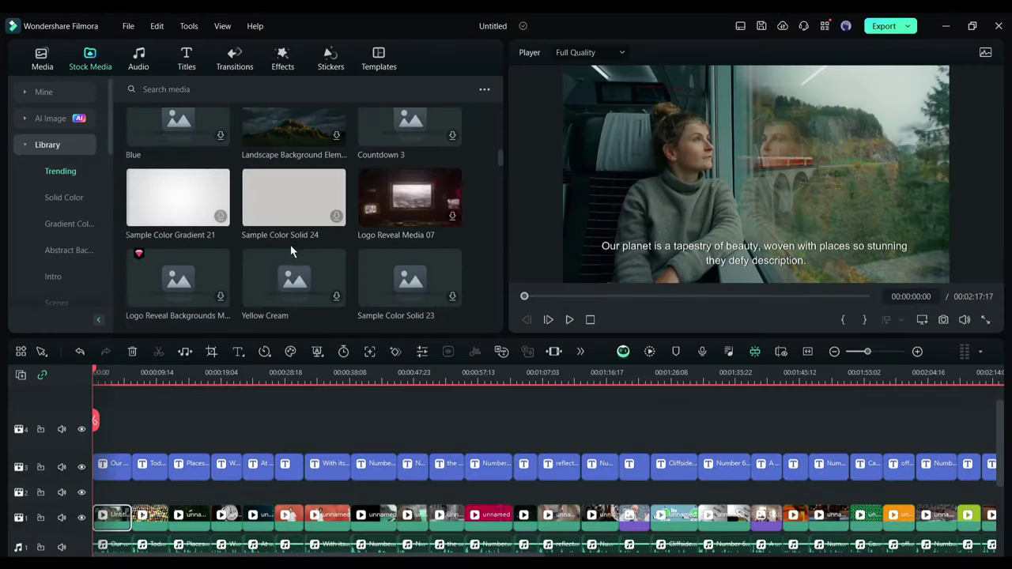
scroll(66, 229, "down", 5)
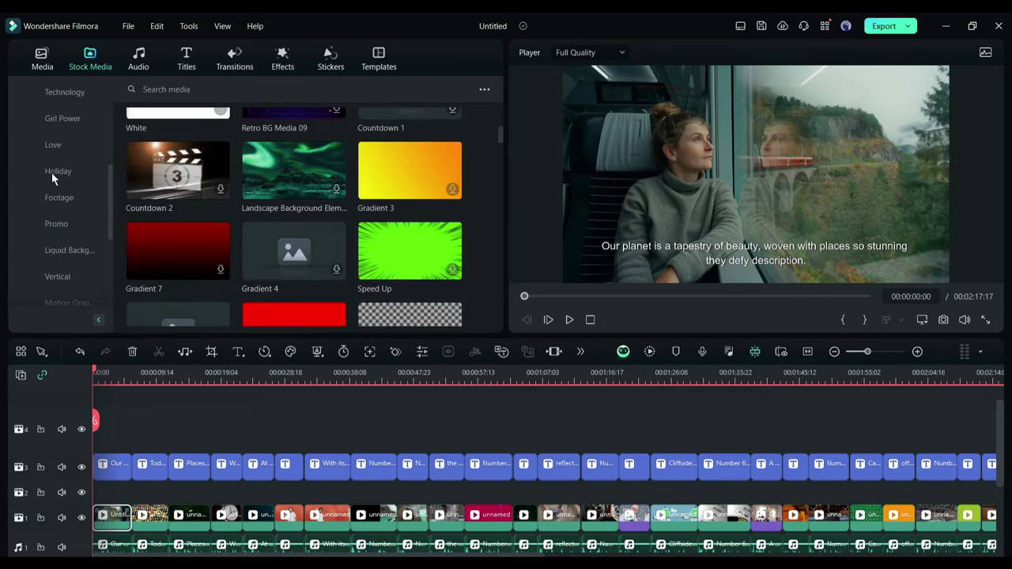
left_click(55, 174)
scroll(62, 162, "down", 3)
left_click(59, 147)
left_click(63, 167)
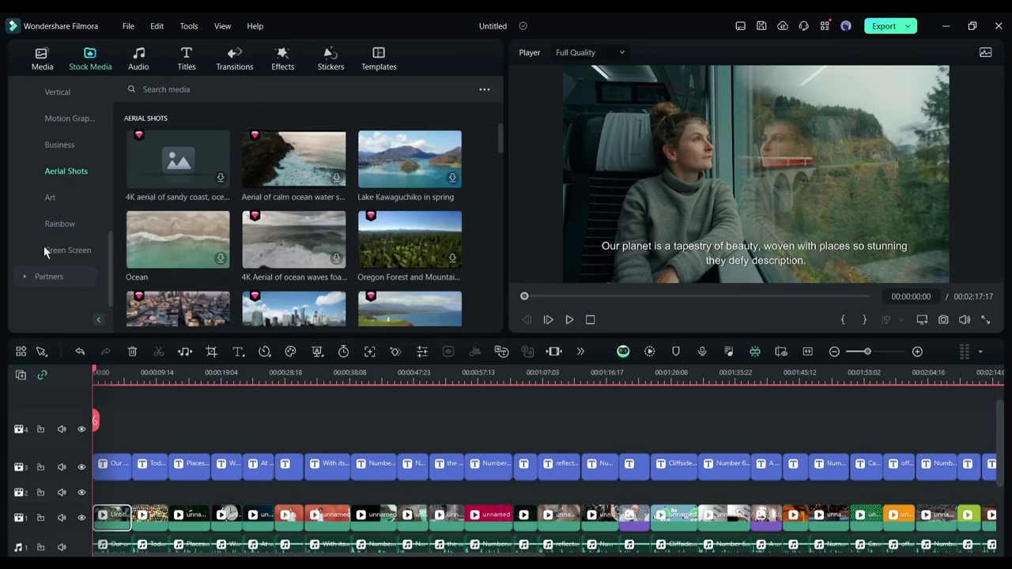
Look through the Giphy, Pixabay and Unsplash partner collections
left_click(46, 276)
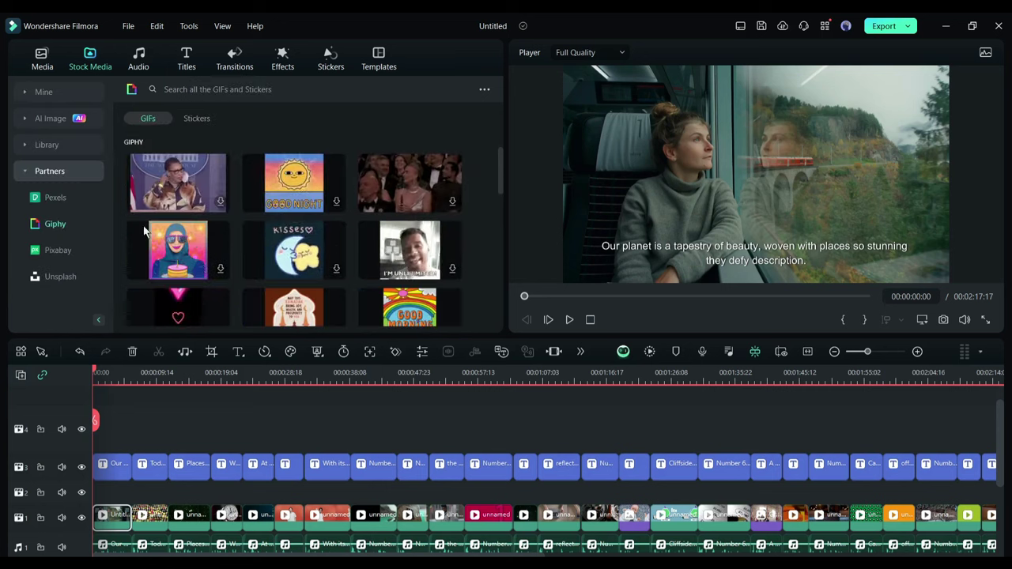
left_click(57, 250)
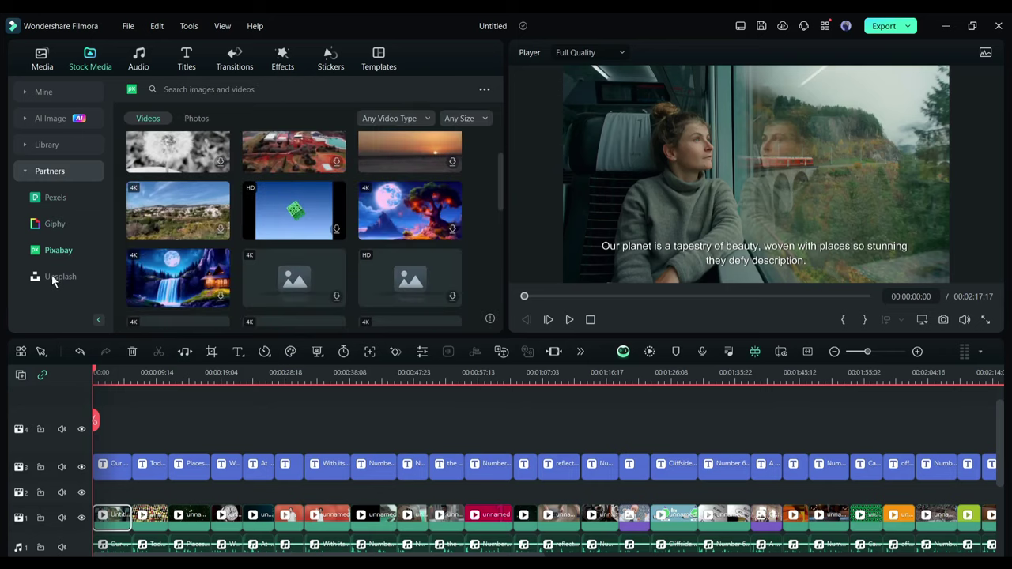
left_click(55, 277)
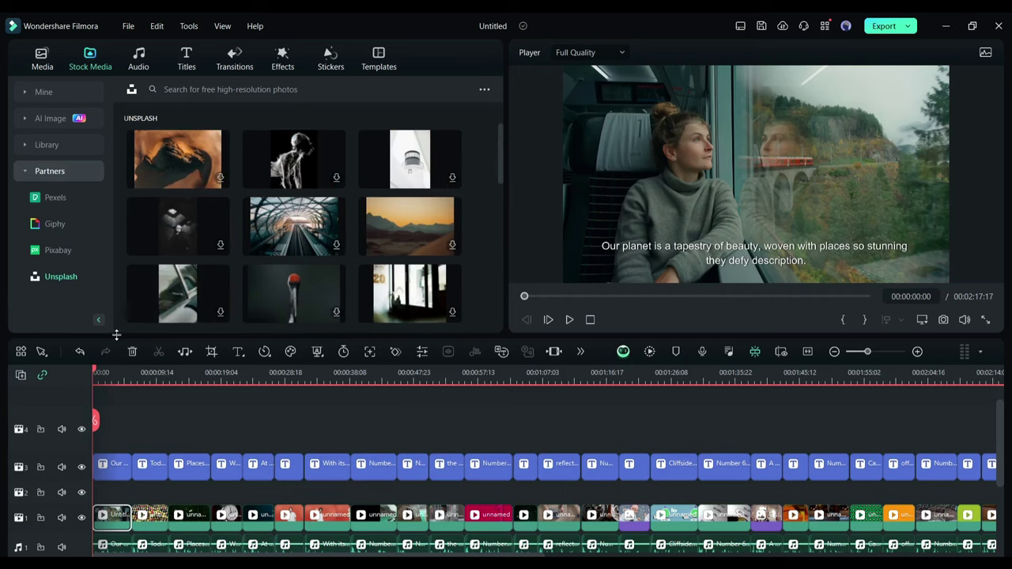
Generate AI images from the prompt 'A beutiful American lady standing on a sea beach'
left_click(47, 120)
left_click(329, 273)
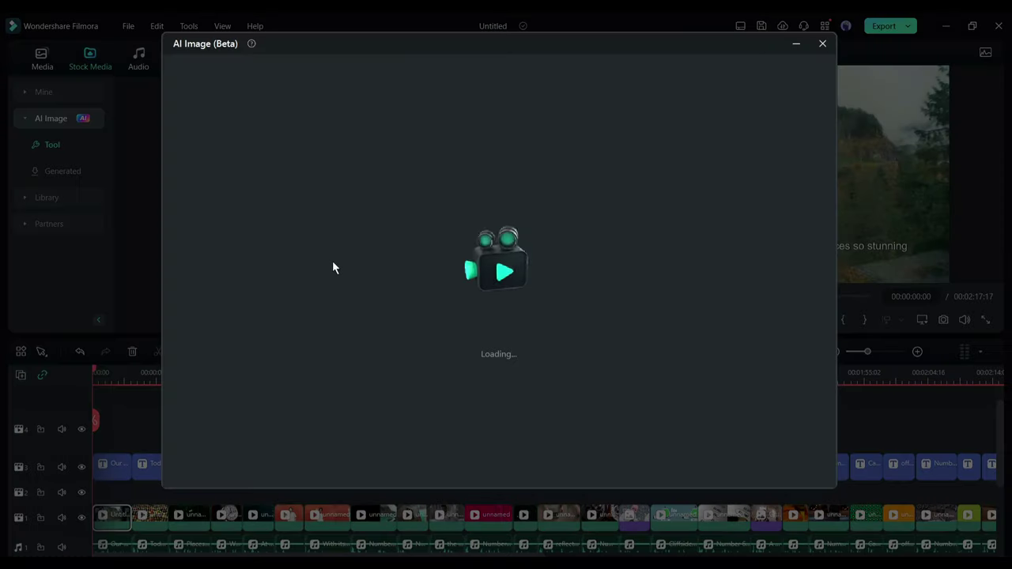
left_click(225, 123)
type("A beutiful Amer")
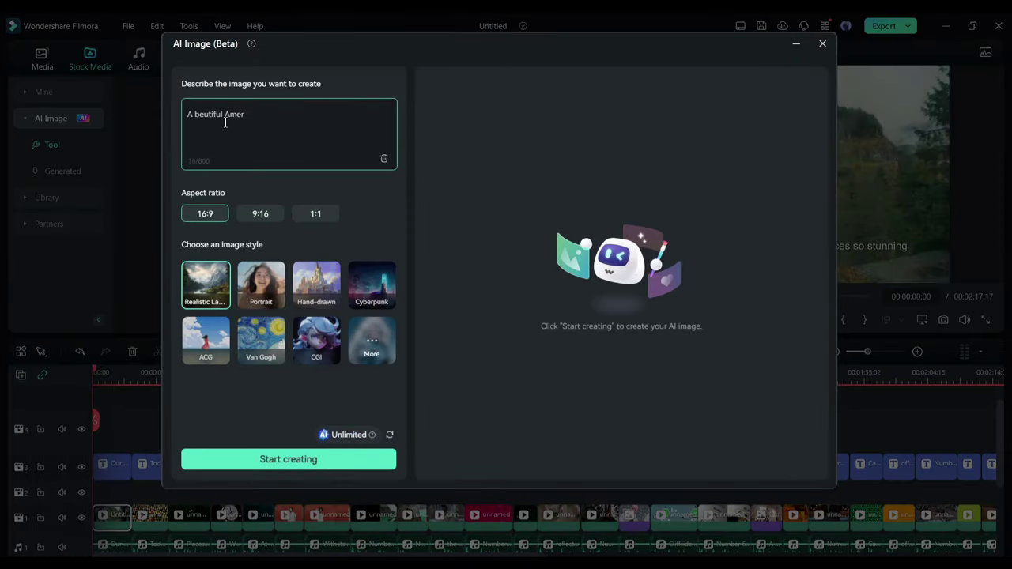
type("ican lady standing on a sea beach")
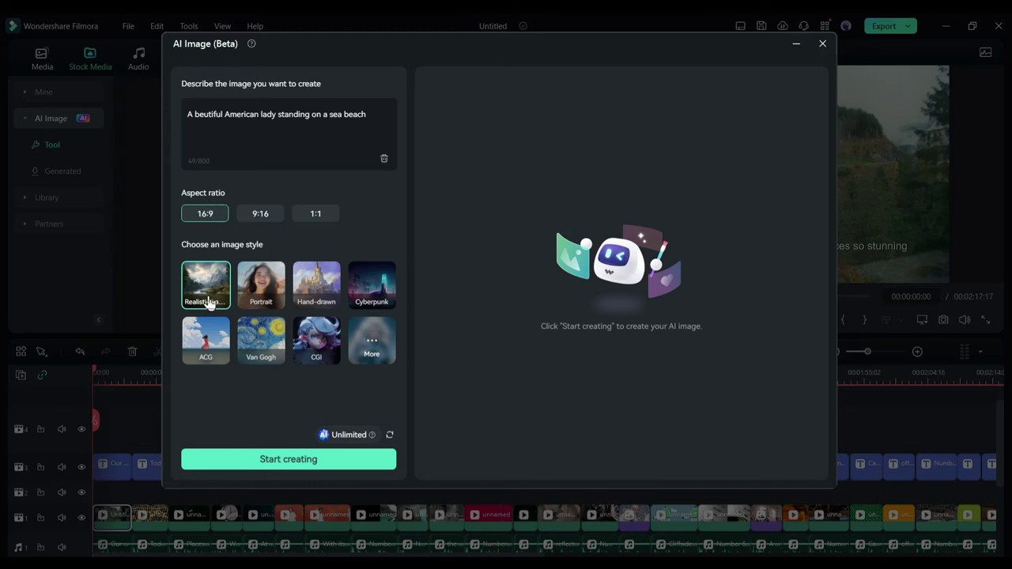
left_click(261, 460)
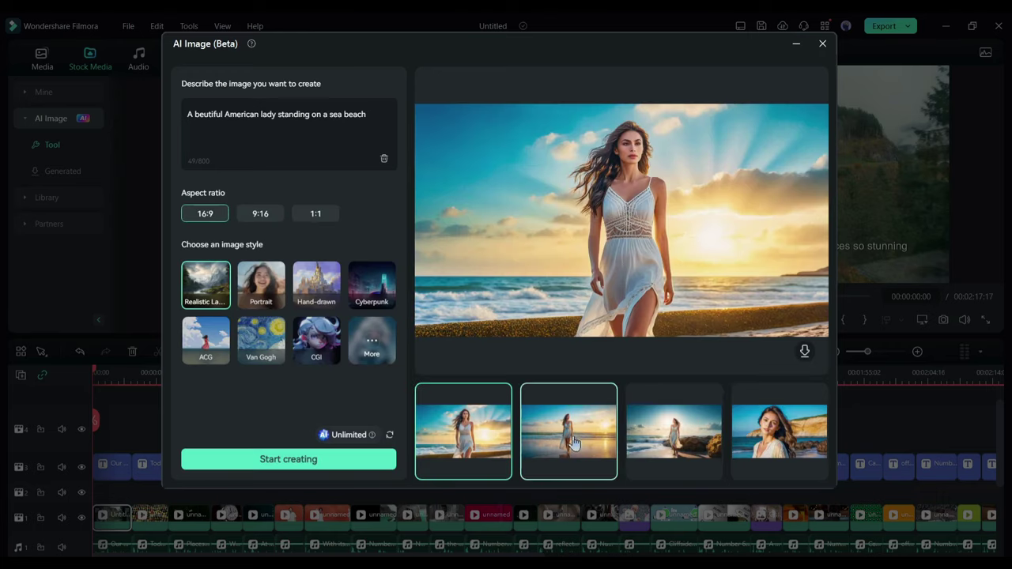
Preview the generated images and download three of them to the Generated library
left_click(574, 444)
left_click(678, 452)
left_click(760, 452)
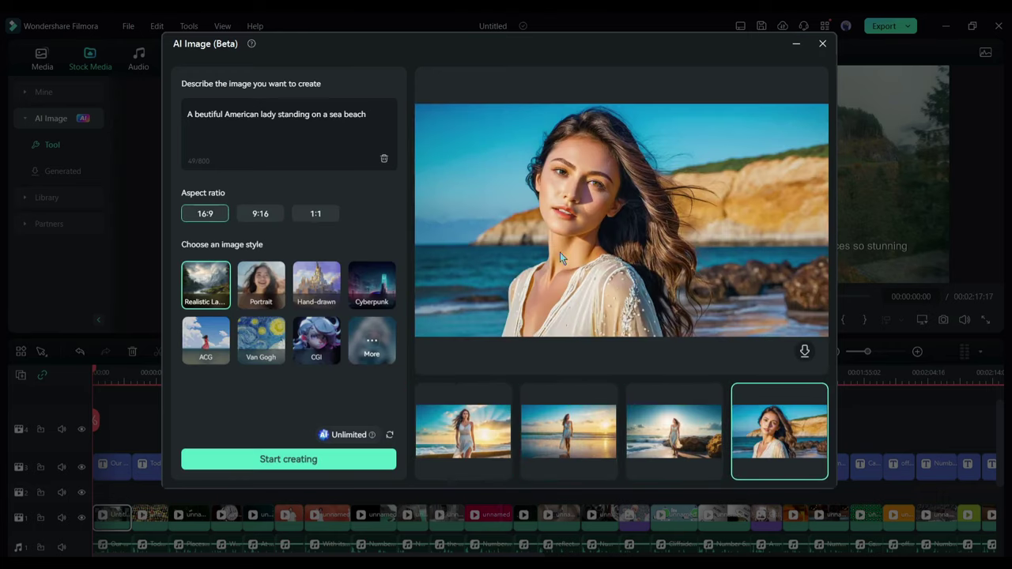
left_click(804, 351)
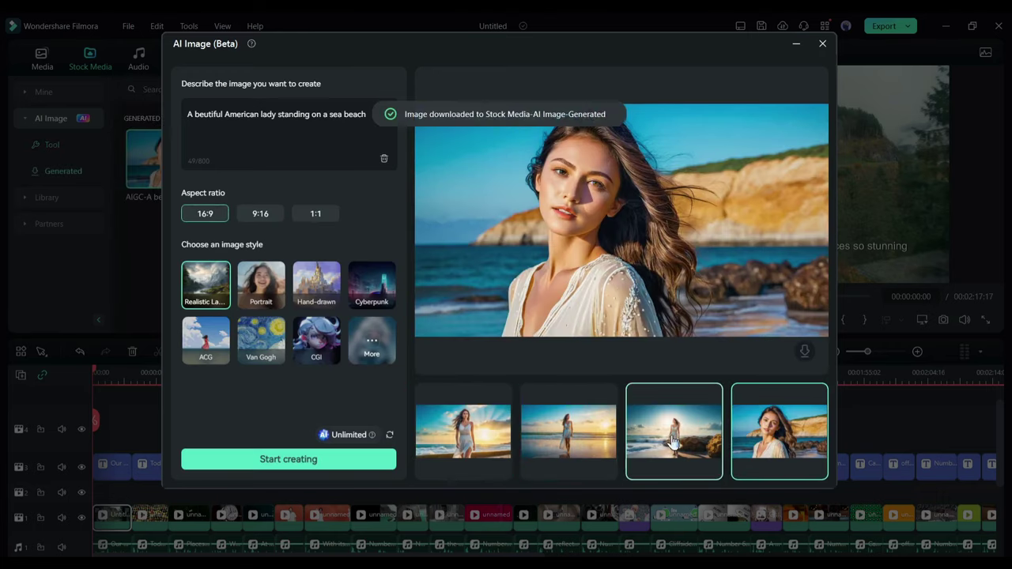
left_click(673, 431)
left_click(463, 431)
Close the AI image generator and return the playhead to the start of the video
left_click(822, 43)
left_click(565, 271)
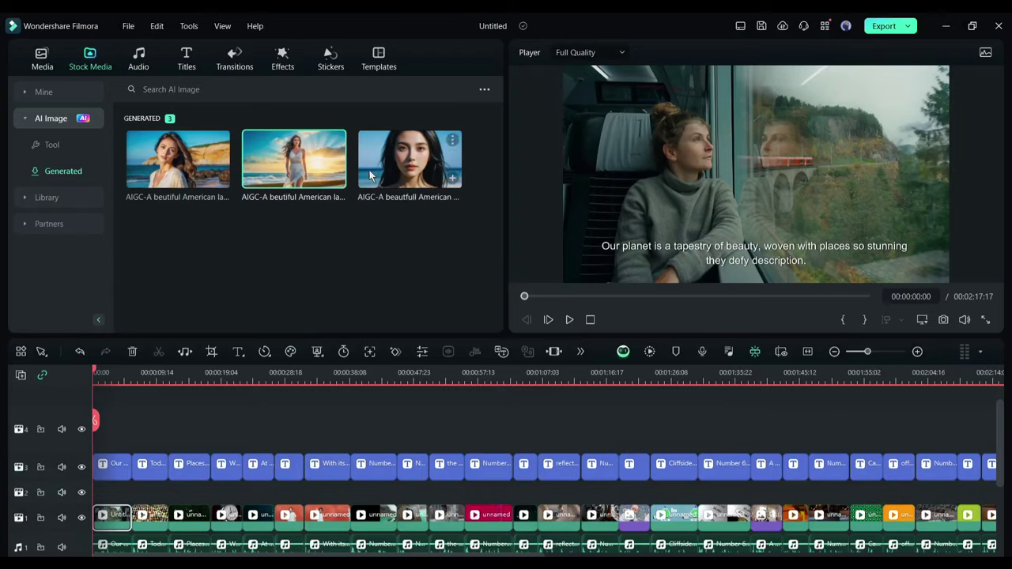
left_click(131, 373)
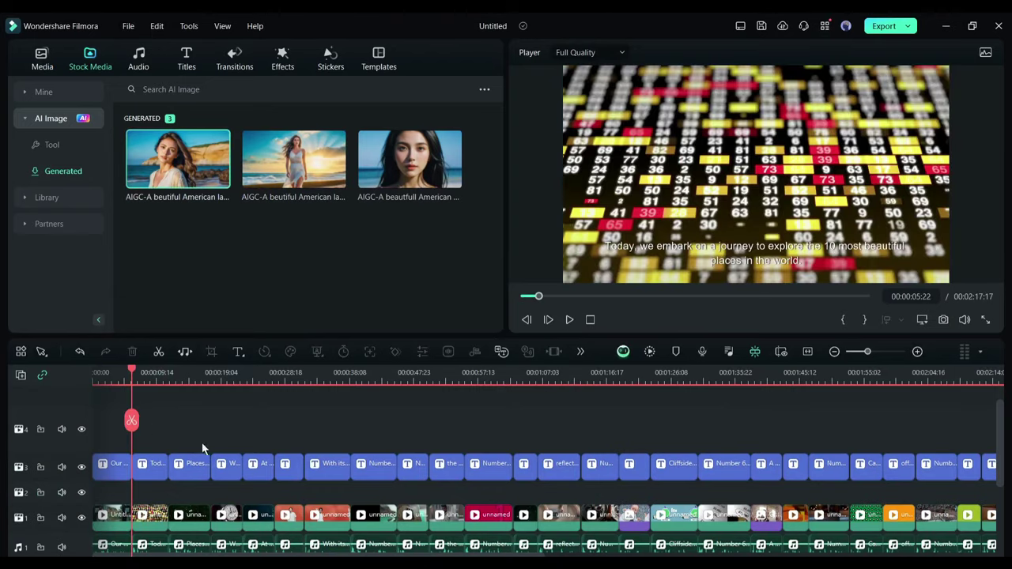
scroll(224, 405, "up", 1)
scroll(224, 404, "down", 1)
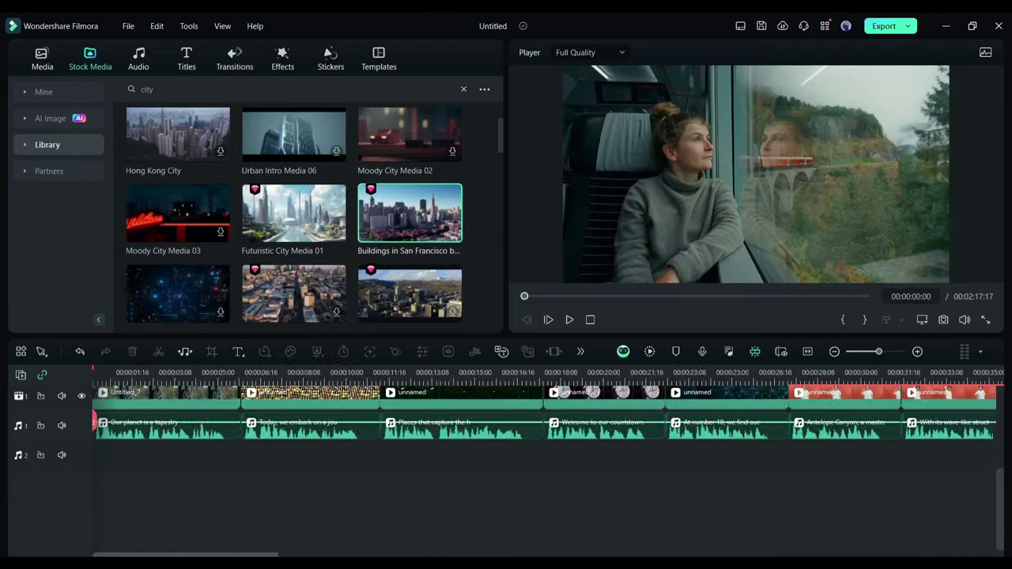
scroll(594, 441, "left", 3)
left_click(405, 371)
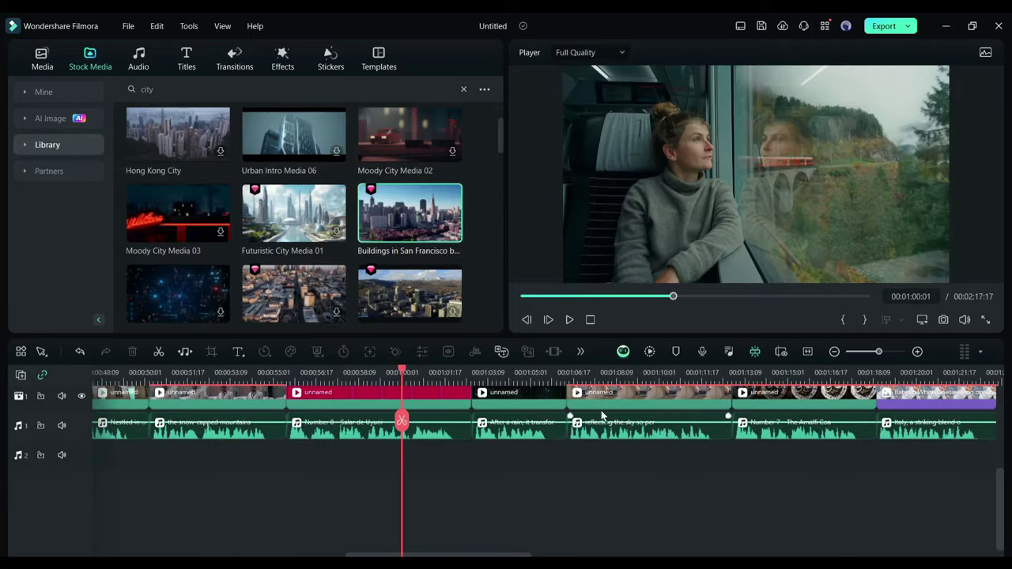
left_click_drag(450, 553, 155, 555)
key("Home")
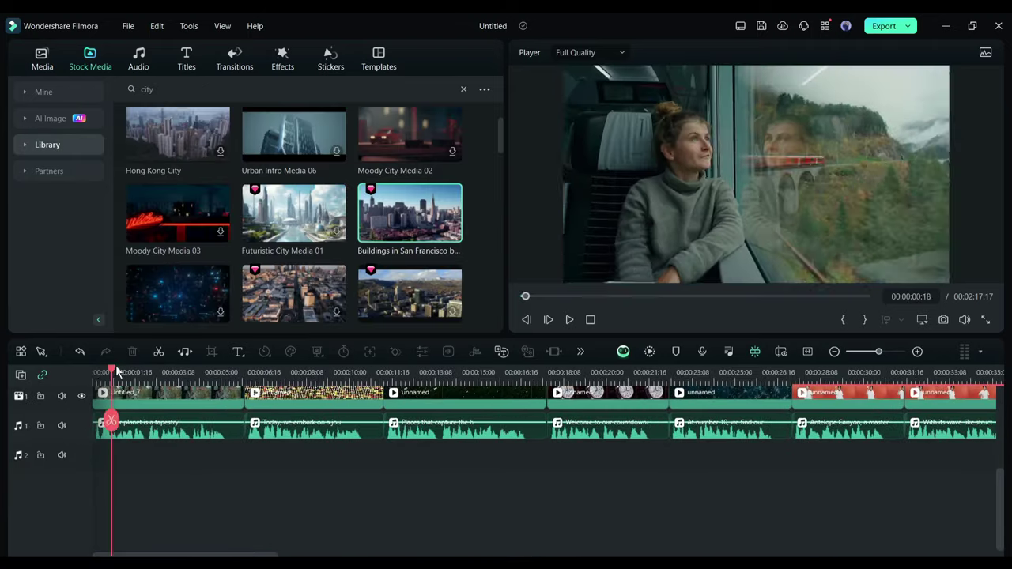
Browse the Audio library's trending music, then switch to the Sound Effect category
left_click(139, 60)
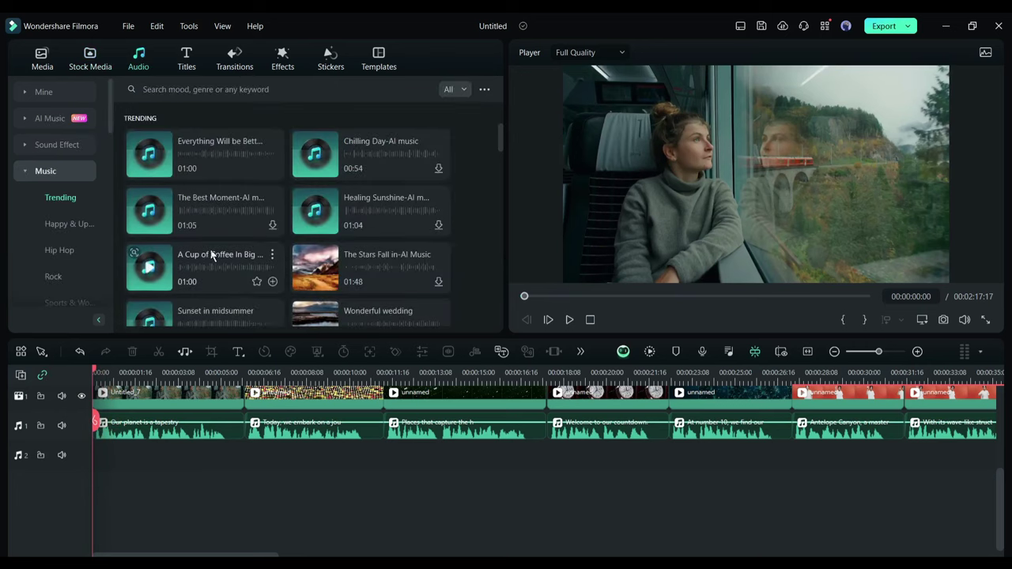
scroll(314, 266, "down", 5)
scroll(260, 282, "down", 3)
scroll(243, 269, "up", 10)
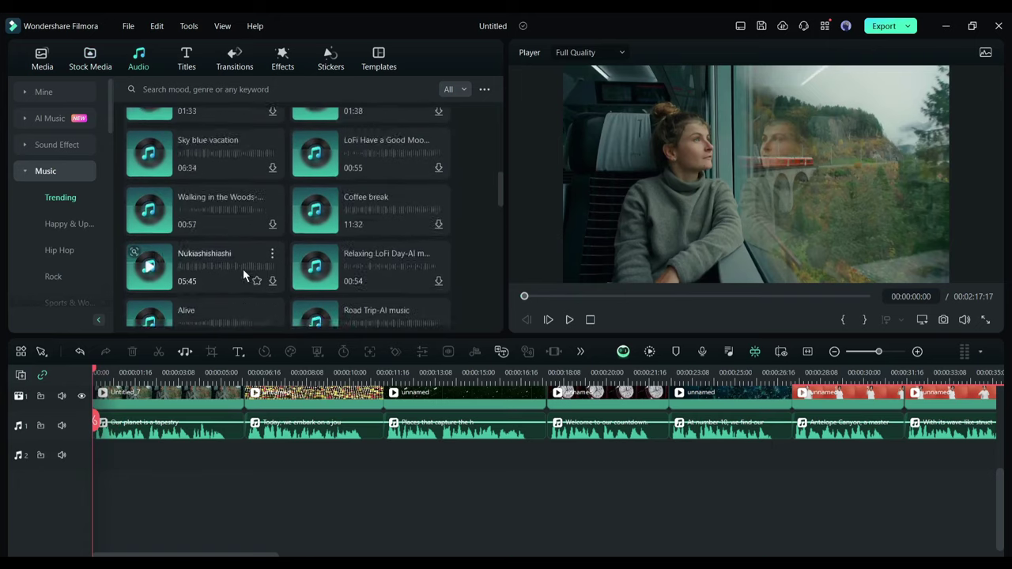
left_click(47, 144)
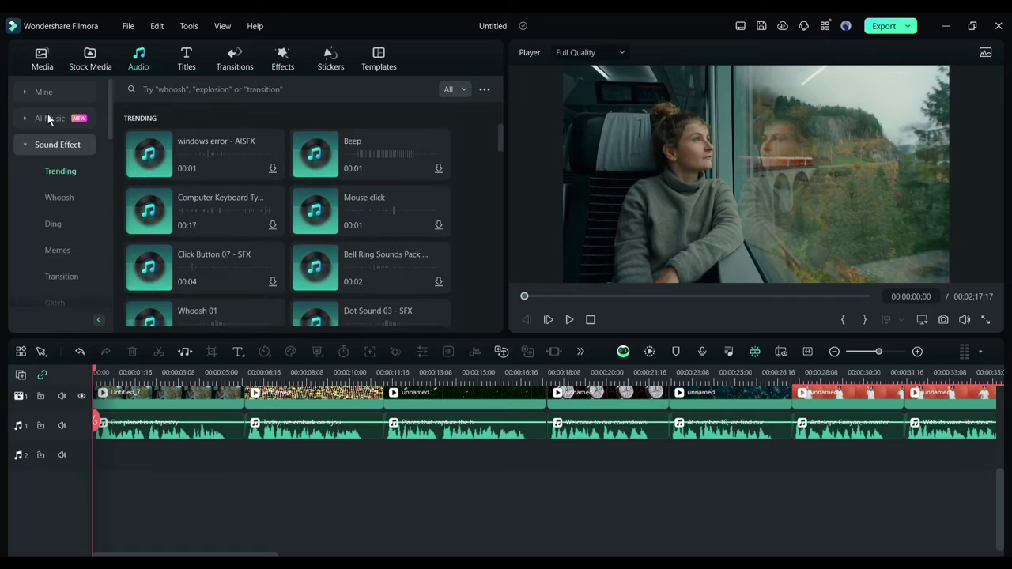
Generate AI music with Hopeful mood, Travel theme and about 01:04 length
left_click(49, 118)
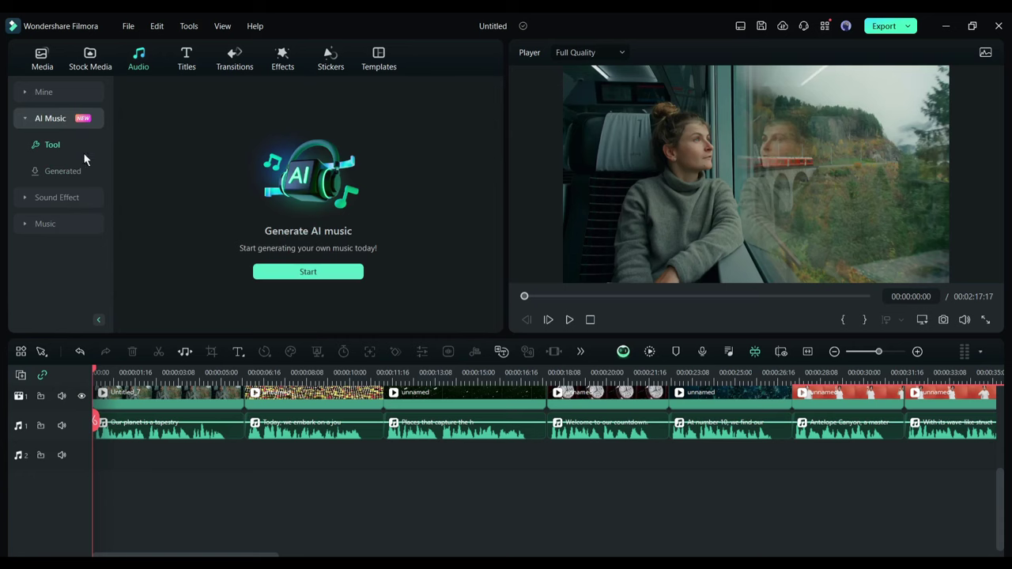
left_click(321, 274)
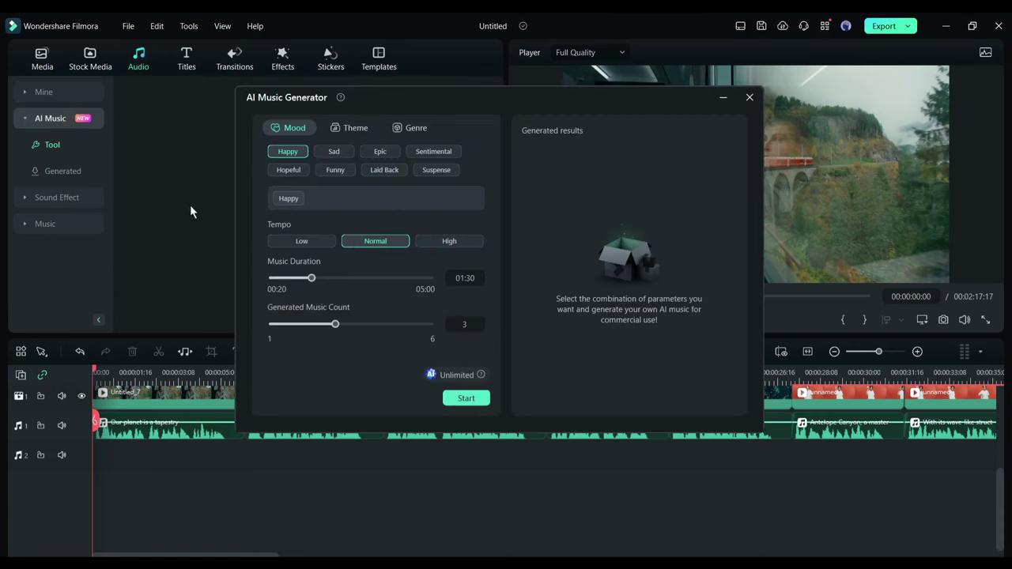
left_click(288, 170)
left_click(342, 129)
left_click(334, 151)
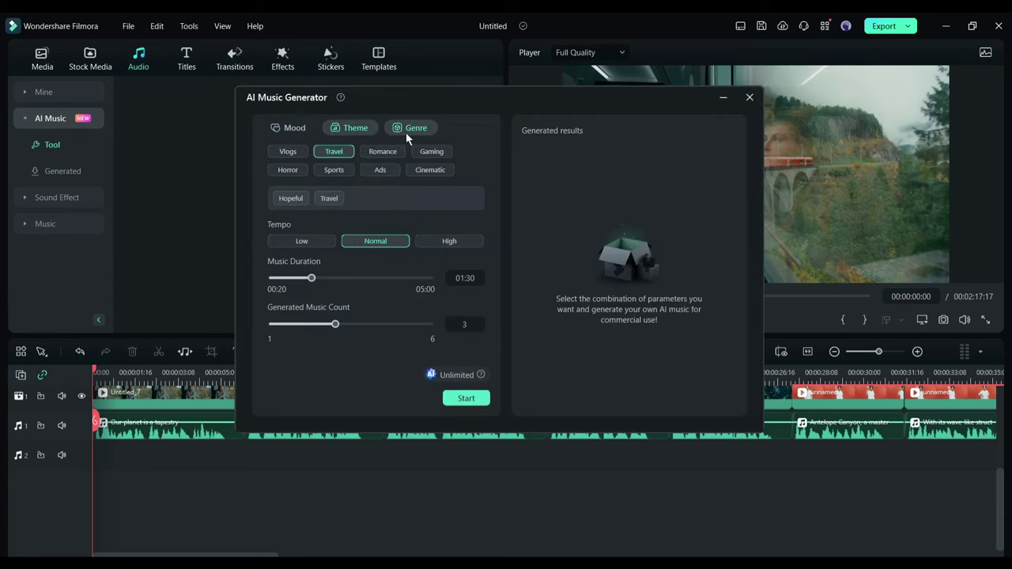
left_click(407, 128)
mouse_move(311, 278)
left_mouse_down()
mouse_move(332, 285)
mouse_move(300, 291)
left_mouse_up()
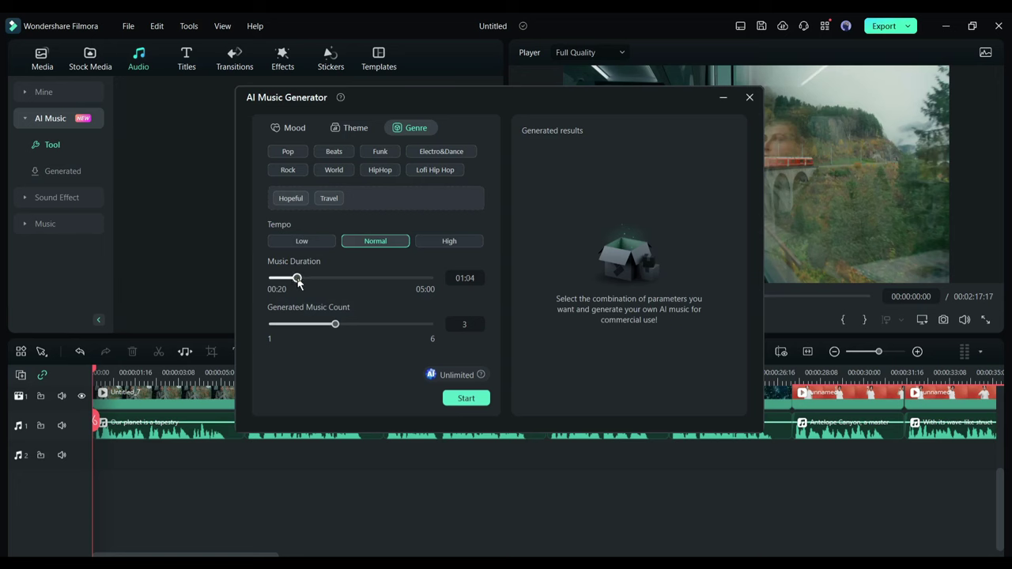
left_click(464, 397)
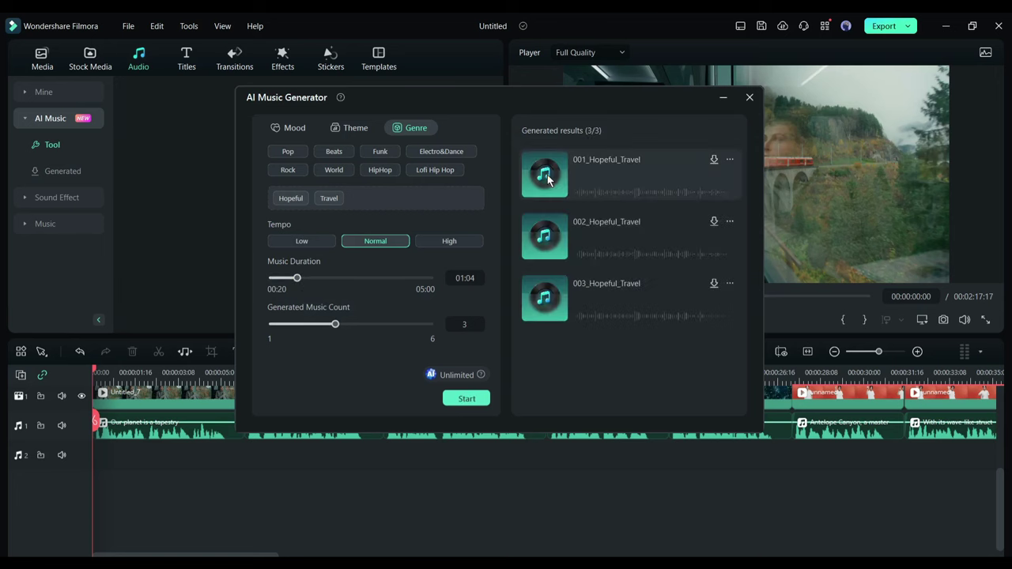
Preview the three Hopeful_Travel tracks, download them, and close the music generator
left_click(548, 177)
left_click(553, 239)
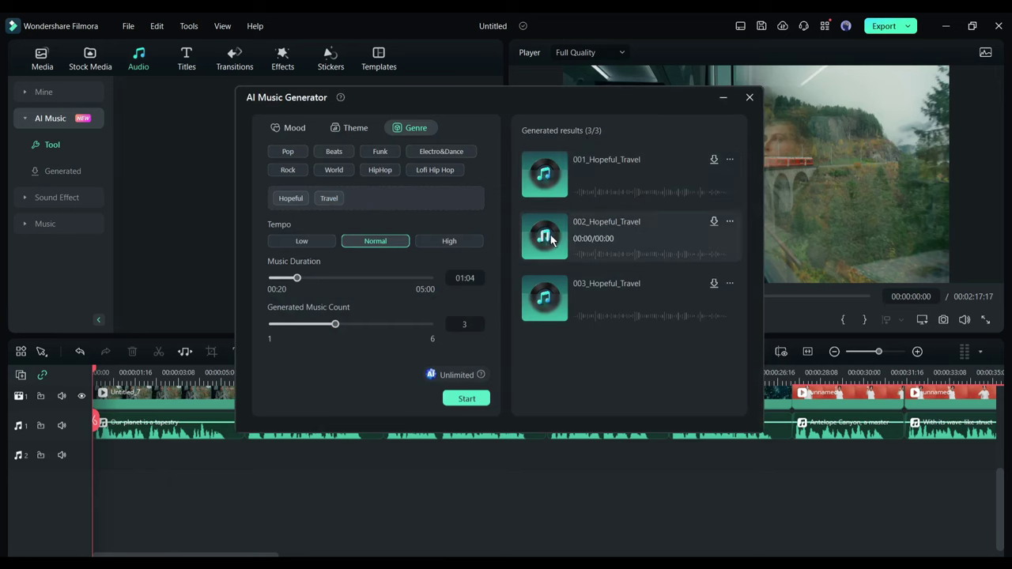
left_click(546, 300)
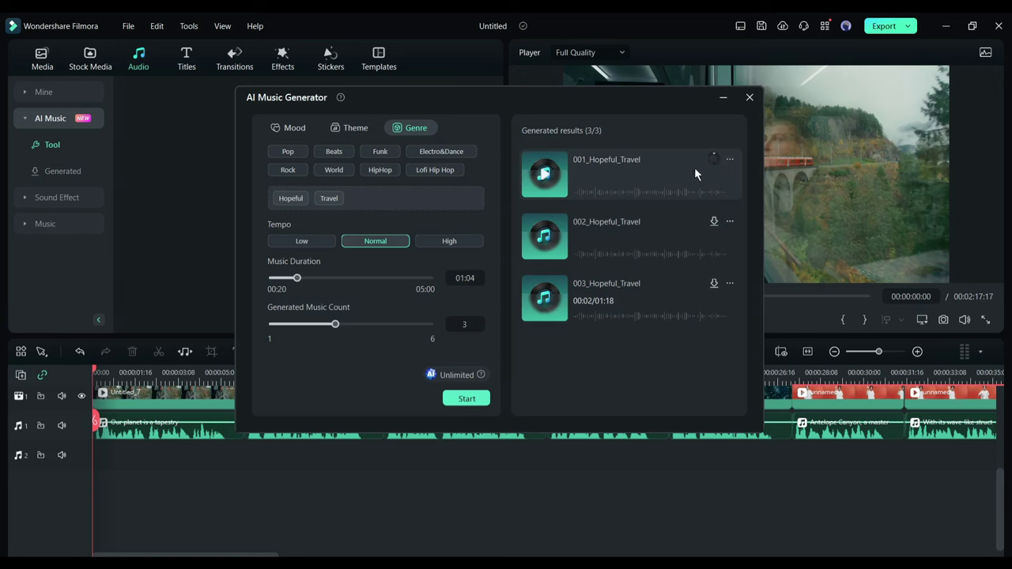
left_click(712, 224)
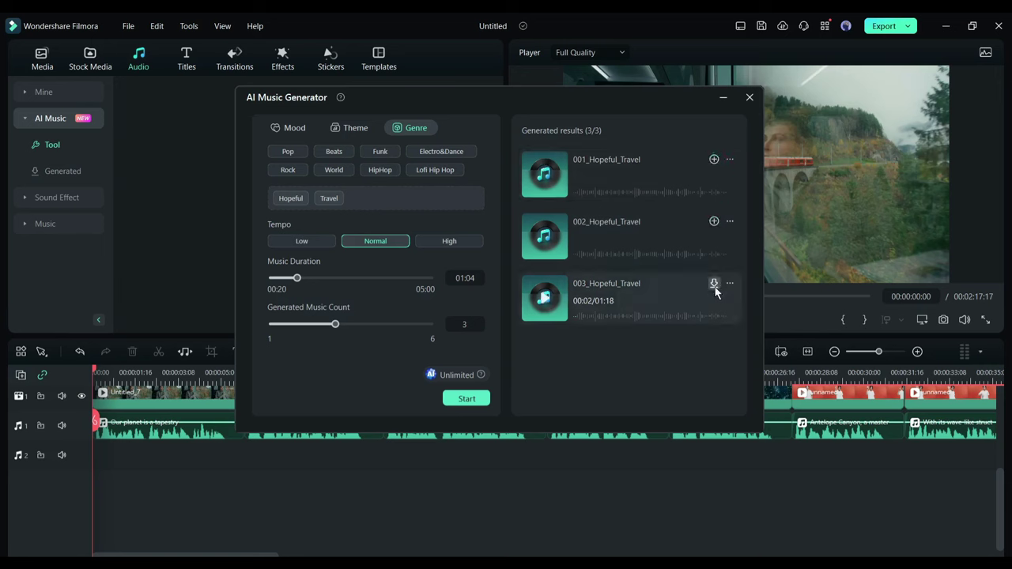
left_click(749, 99)
Place 001_Hopeful_Travel from the Generated music list on the second audio track
left_click(566, 271)
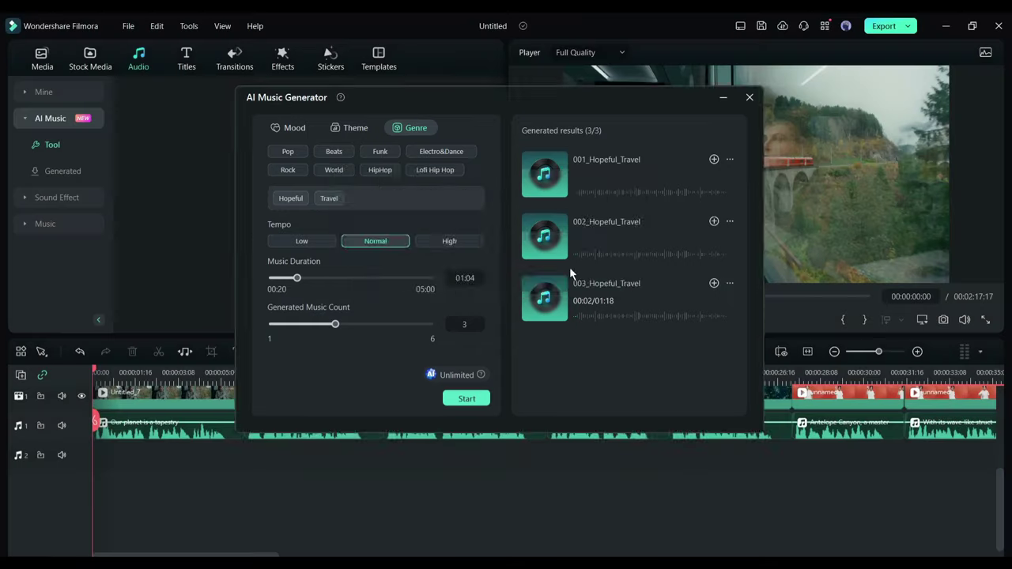
left_click(64, 171)
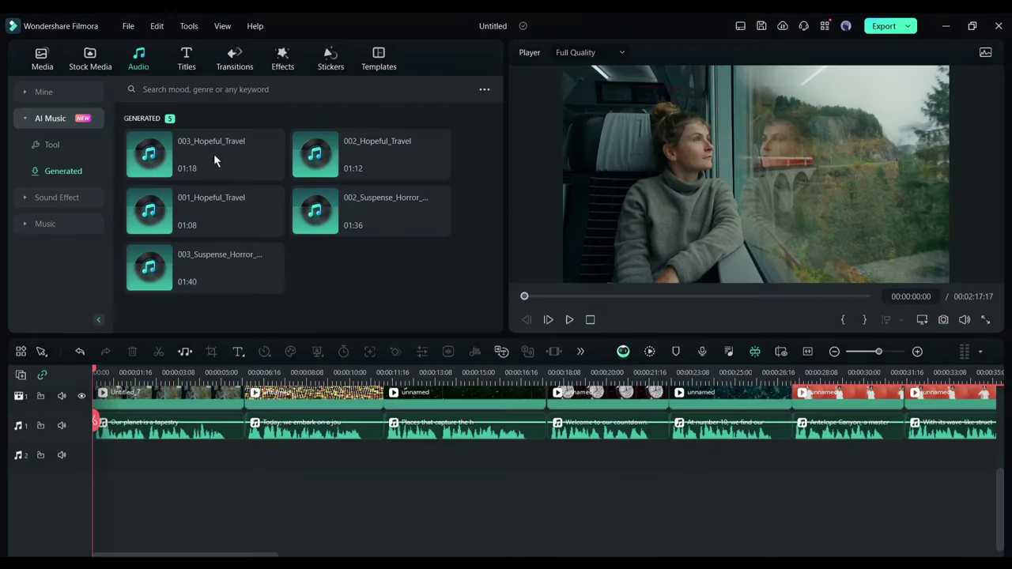
left_click(150, 157)
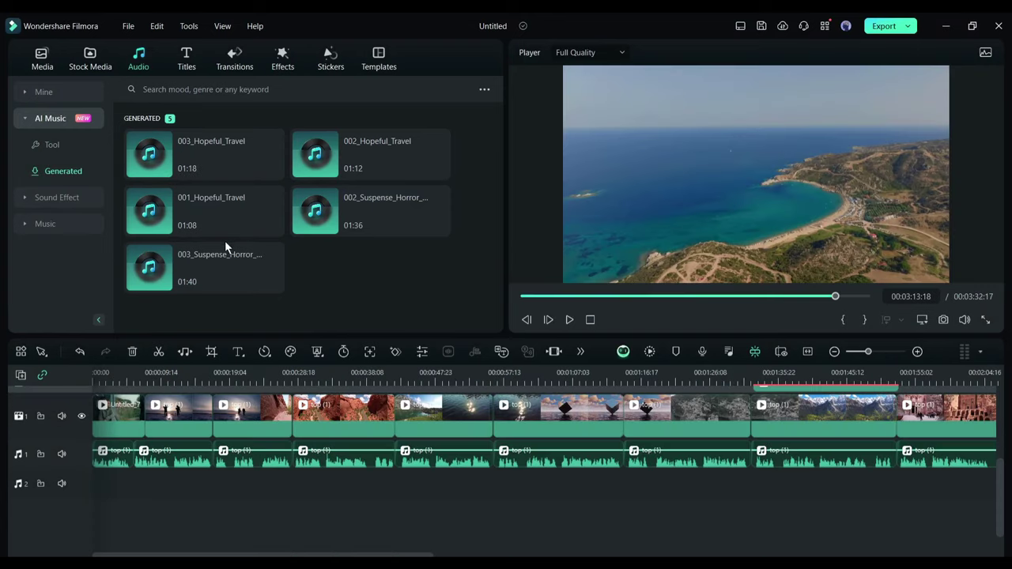
left_click_drag(212, 229, 72, 495)
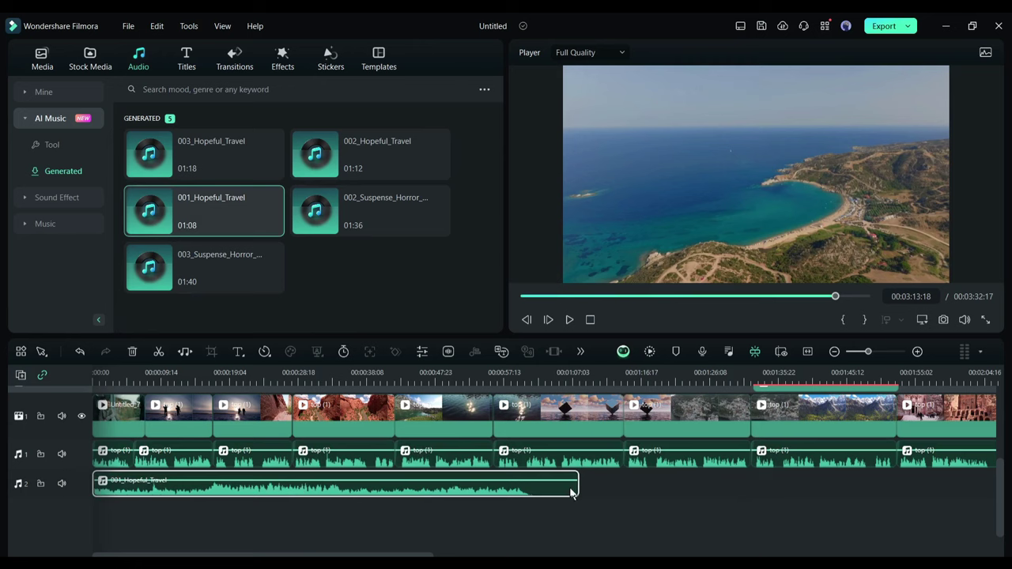
Lower the music clip's volume to -23 dB and stretch it to the video's end
left_click(512, 378)
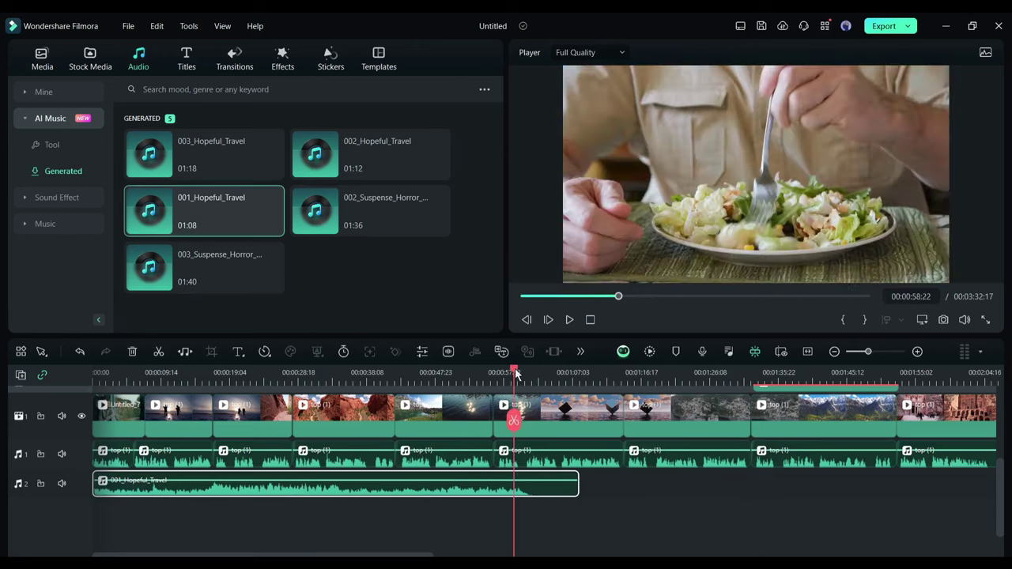
double_click(565, 490)
left_click_drag(385, 213, 338, 214)
left_click(385, 375)
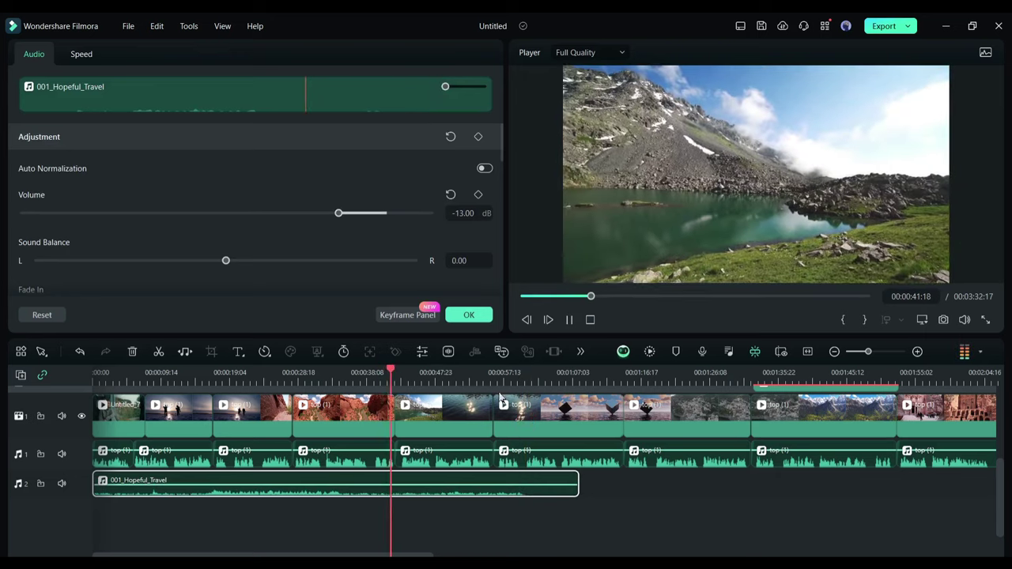
left_click(535, 388)
key("space")
left_click(508, 375)
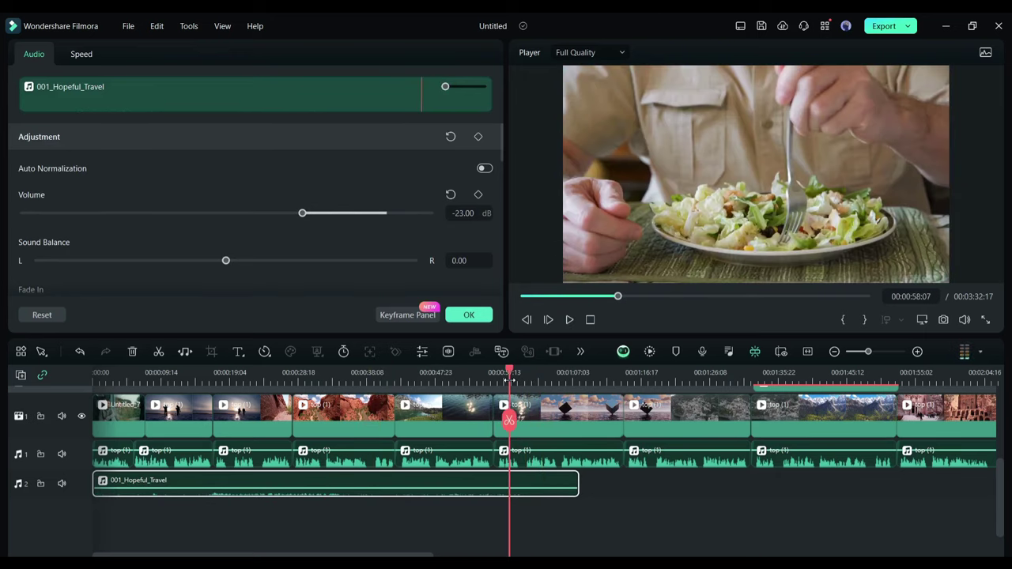
left_click(184, 351)
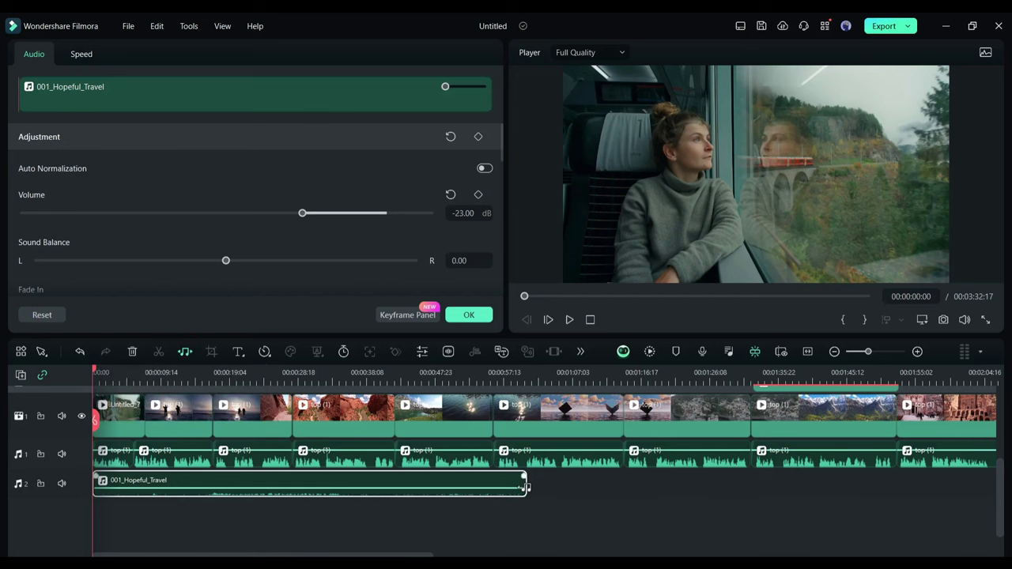
left_click_drag(525, 486, 710, 490)
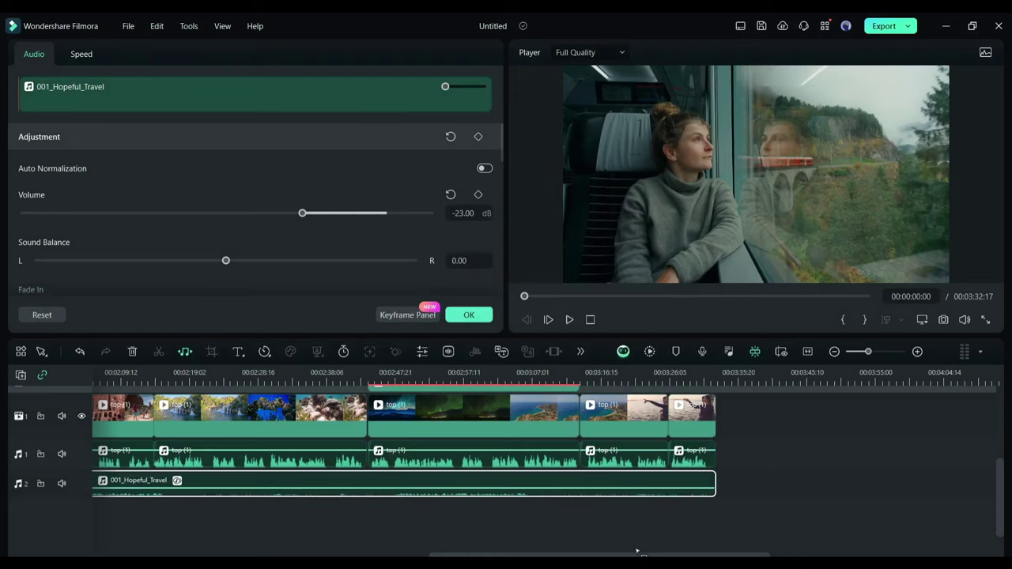
left_click_drag(573, 553, 163, 551)
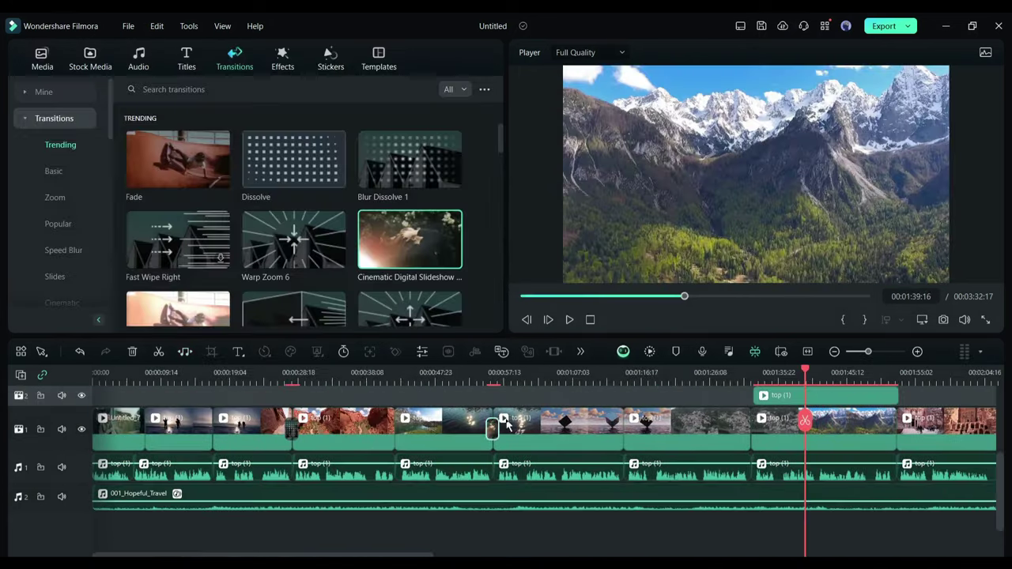
Browse the Effects library and the Festival and Mock-up split-screen templates
left_click(282, 58)
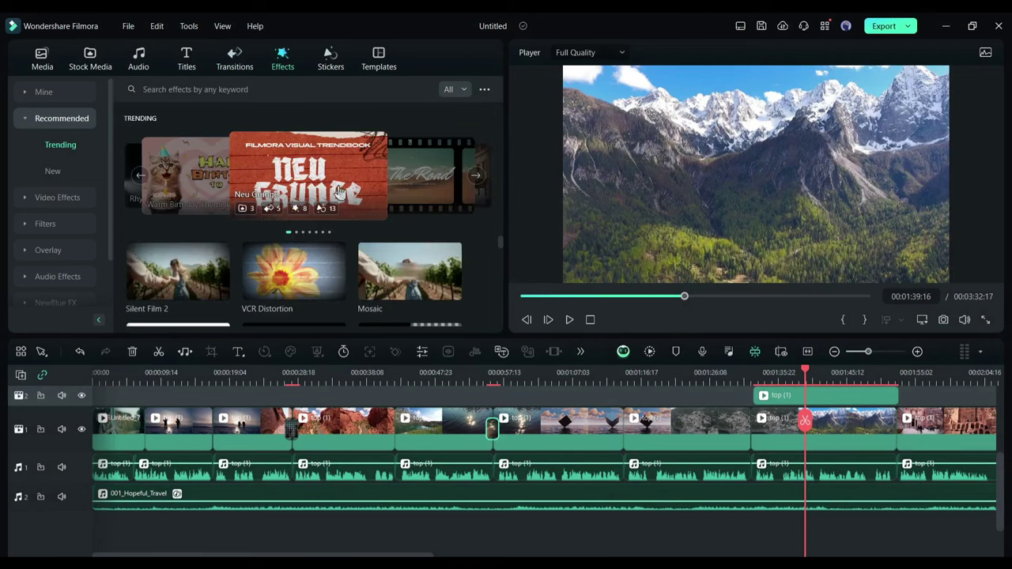
scroll(338, 192, "down", 10)
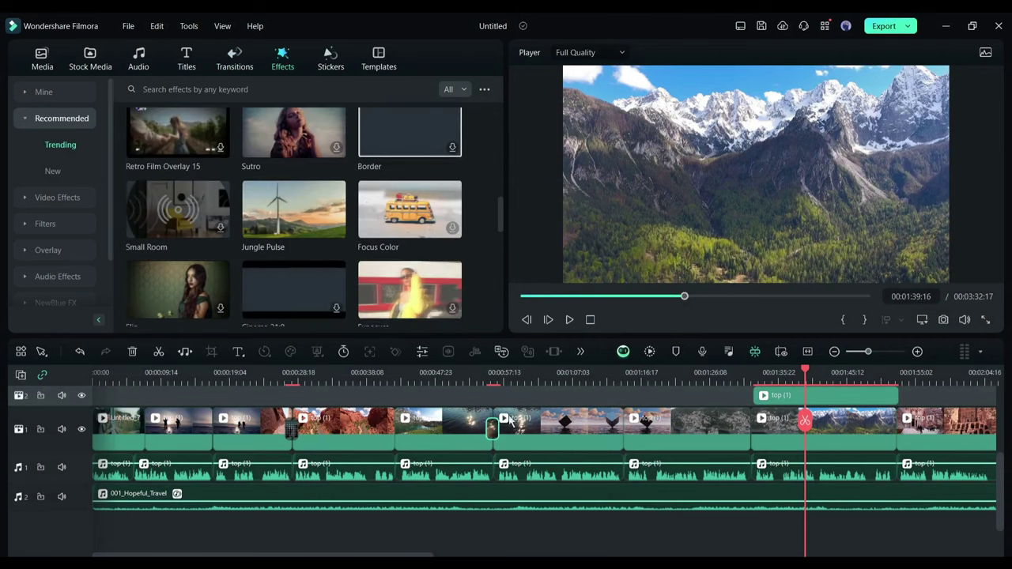
scroll(349, 430, "up", 2)
left_click(379, 59)
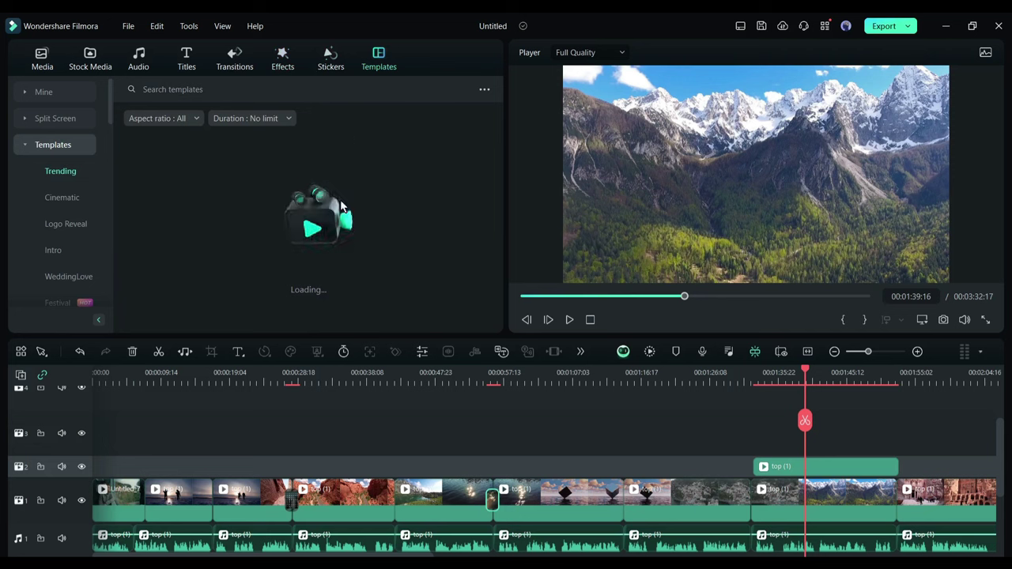
scroll(147, 256, "down", 3)
scroll(64, 227, "down", 8)
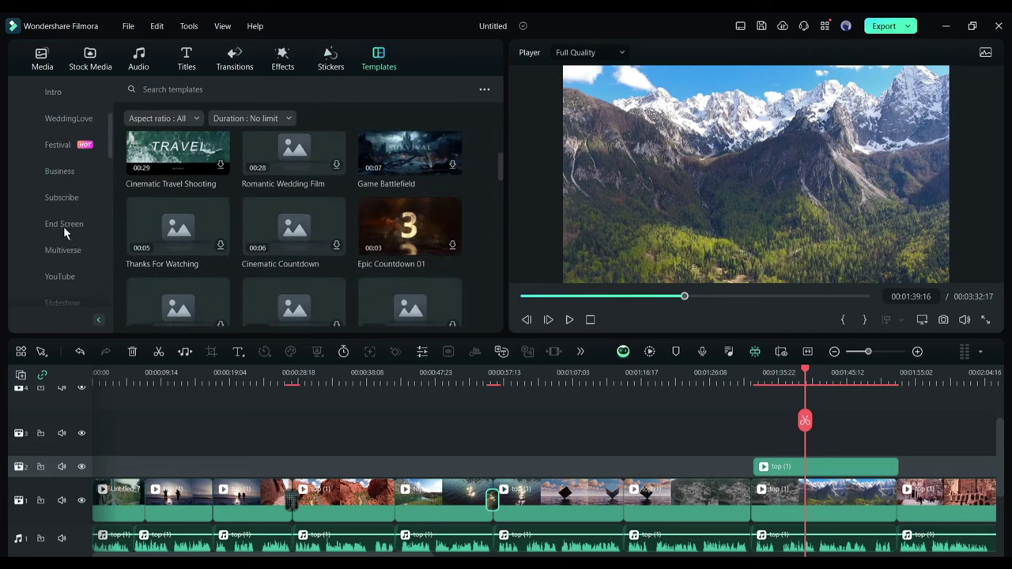
scroll(55, 229, "up", 5)
left_click(59, 144)
scroll(70, 236, "down", 4)
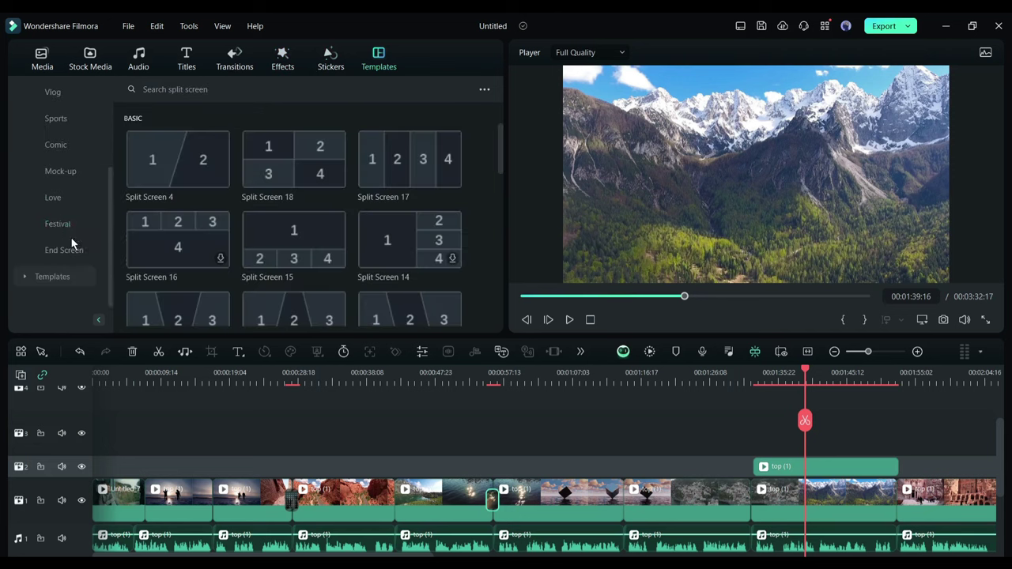
left_click(61, 226)
left_click(58, 173)
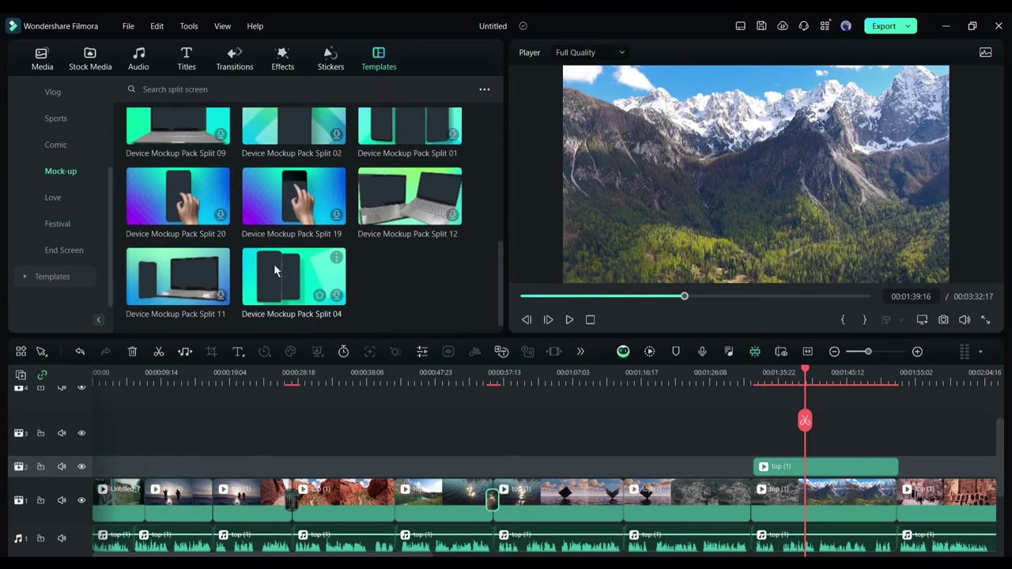
Browse the Stickers library, then show the YouTube title templates
left_click(330, 59)
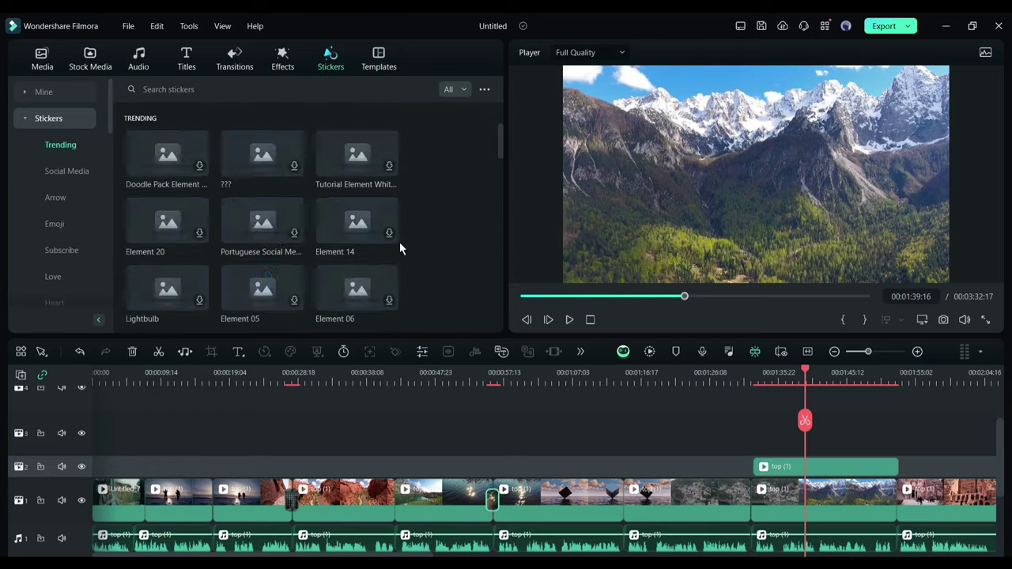
scroll(403, 261, "down", 2)
scroll(412, 292, "down", 4)
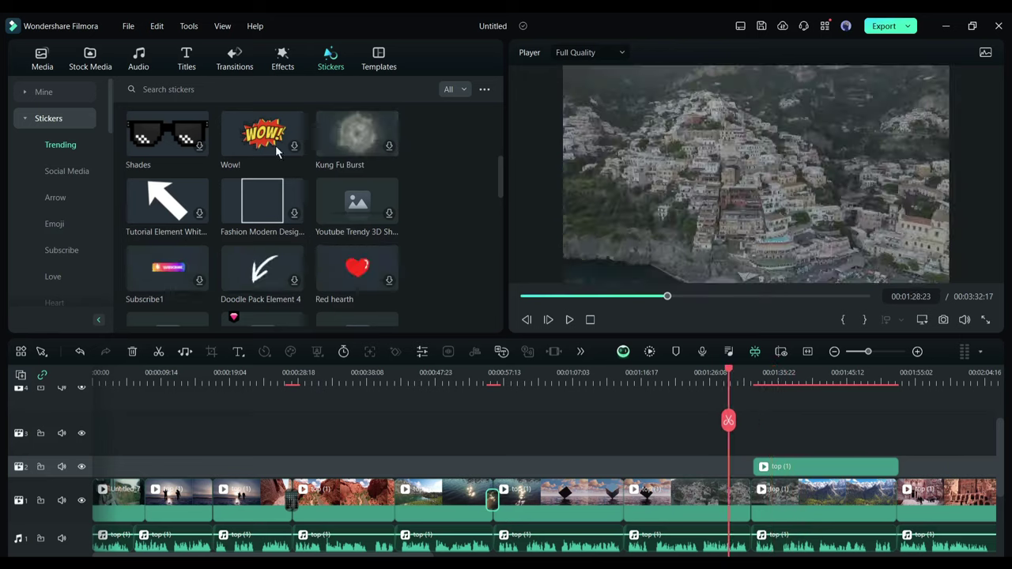
left_click(186, 59)
scroll(153, 238, "down", 3)
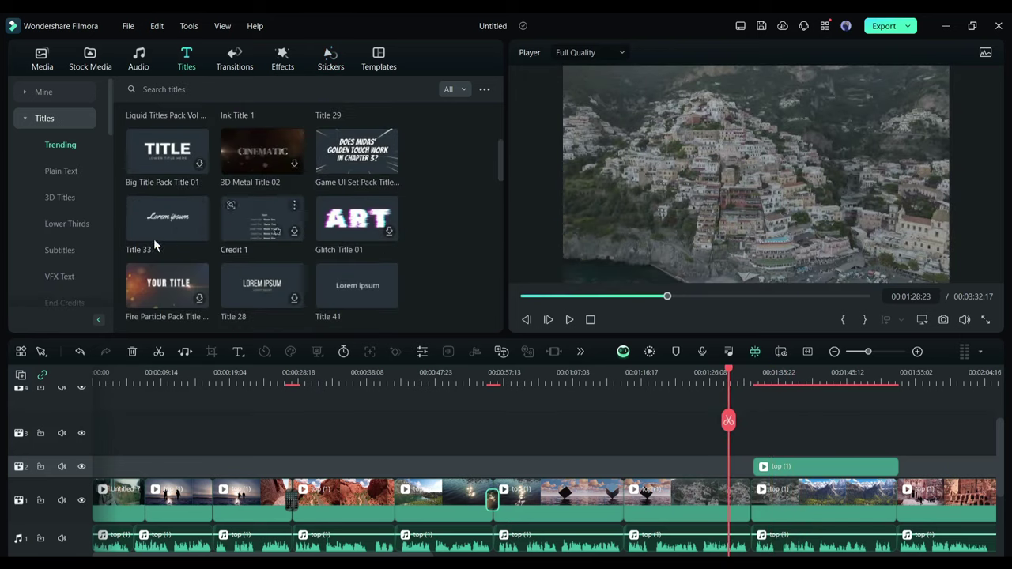
scroll(43, 242, "down", 3)
scroll(43, 242, "up", 3)
left_click(59, 171)
left_click(461, 380)
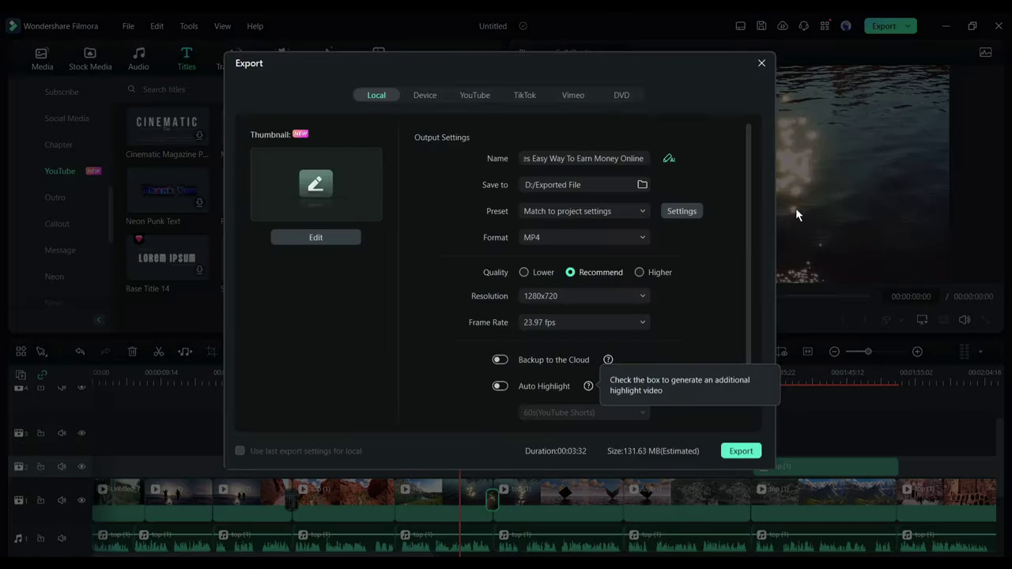
Export the video as a 1280x720 MP4 to D:/Exported File and open its folder
left_click(738, 449)
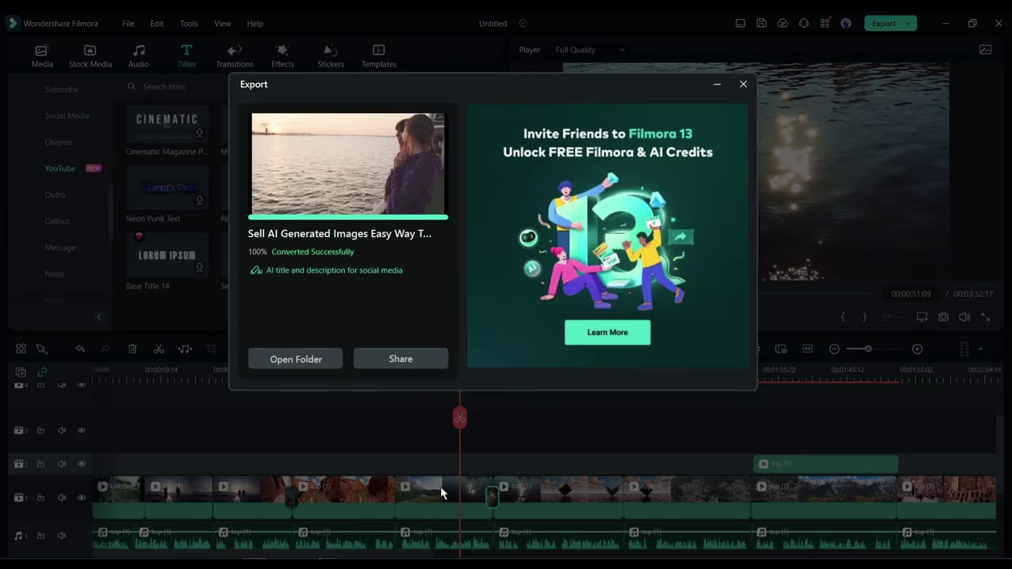
left_click(303, 359)
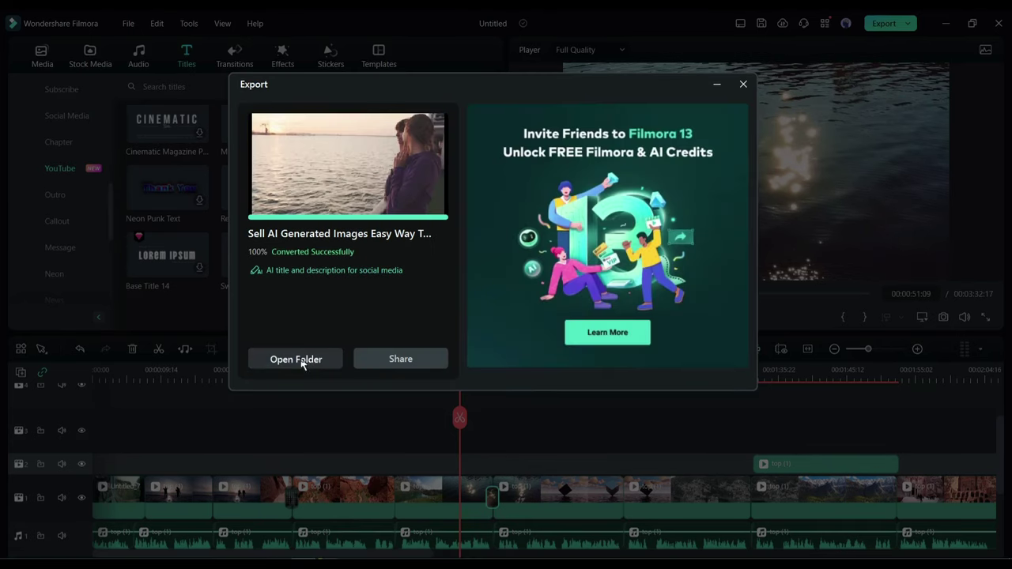